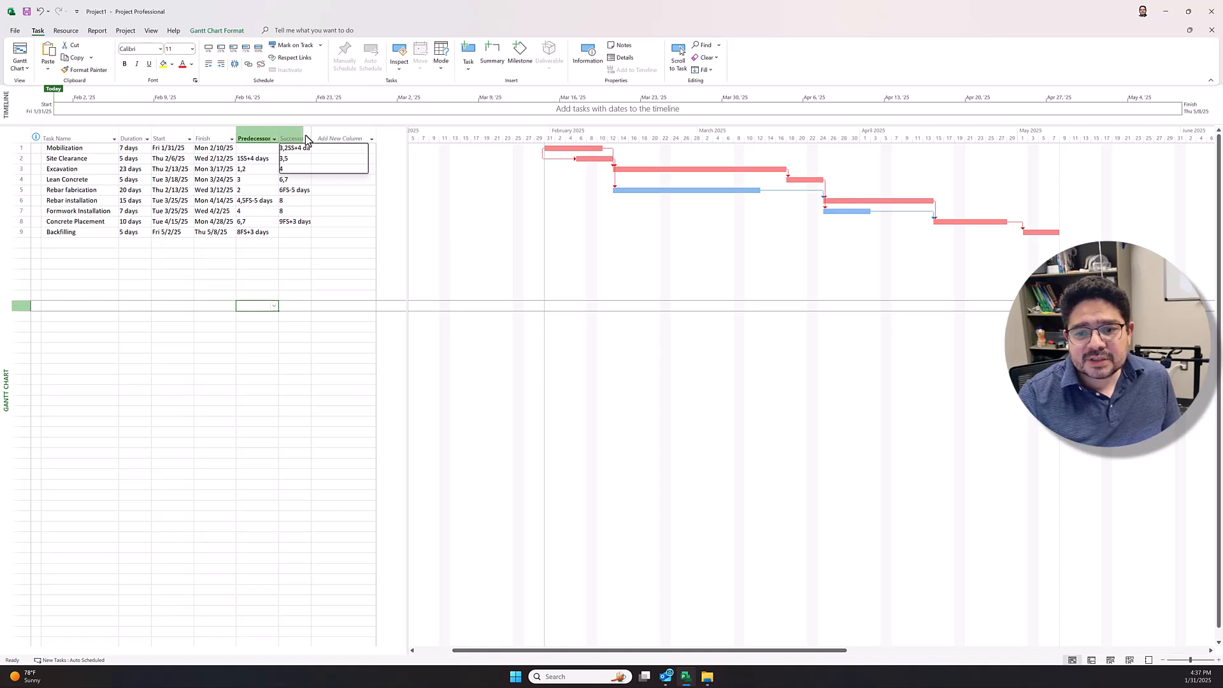
# Step: Hide the Successors column in the task table
pyautogui.click(306, 139)
pyautogui.click(307, 140)
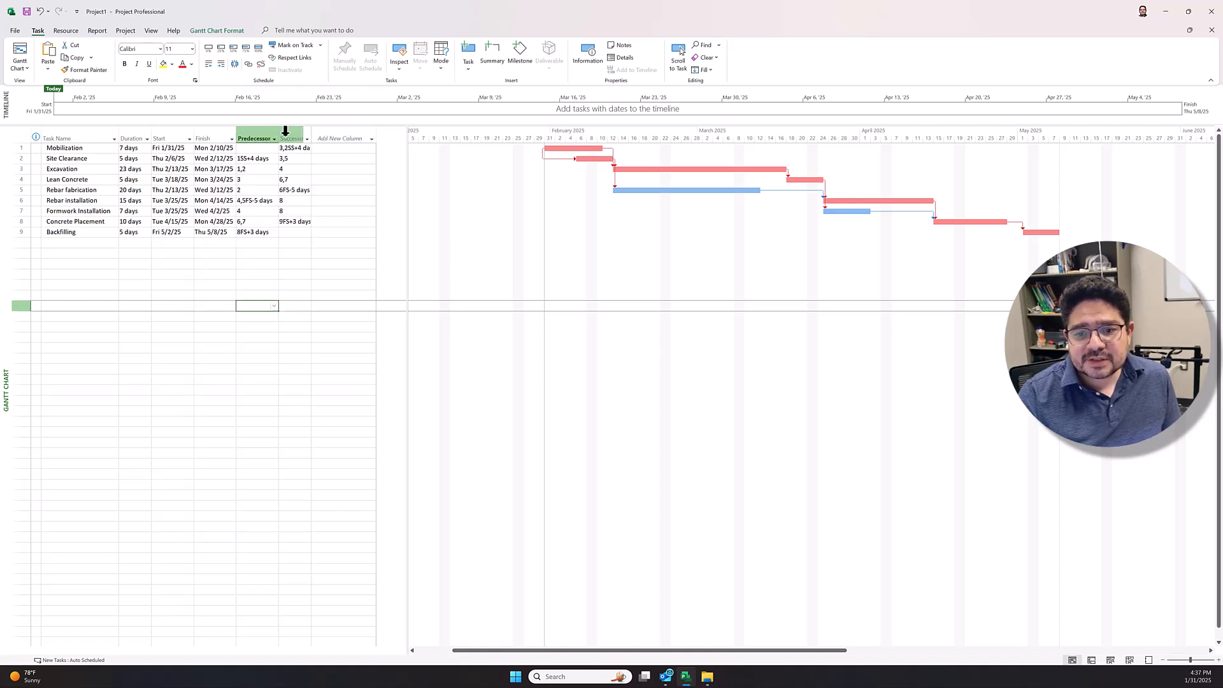
pyautogui.click(286, 132)
pyautogui.rightClick(288, 135)
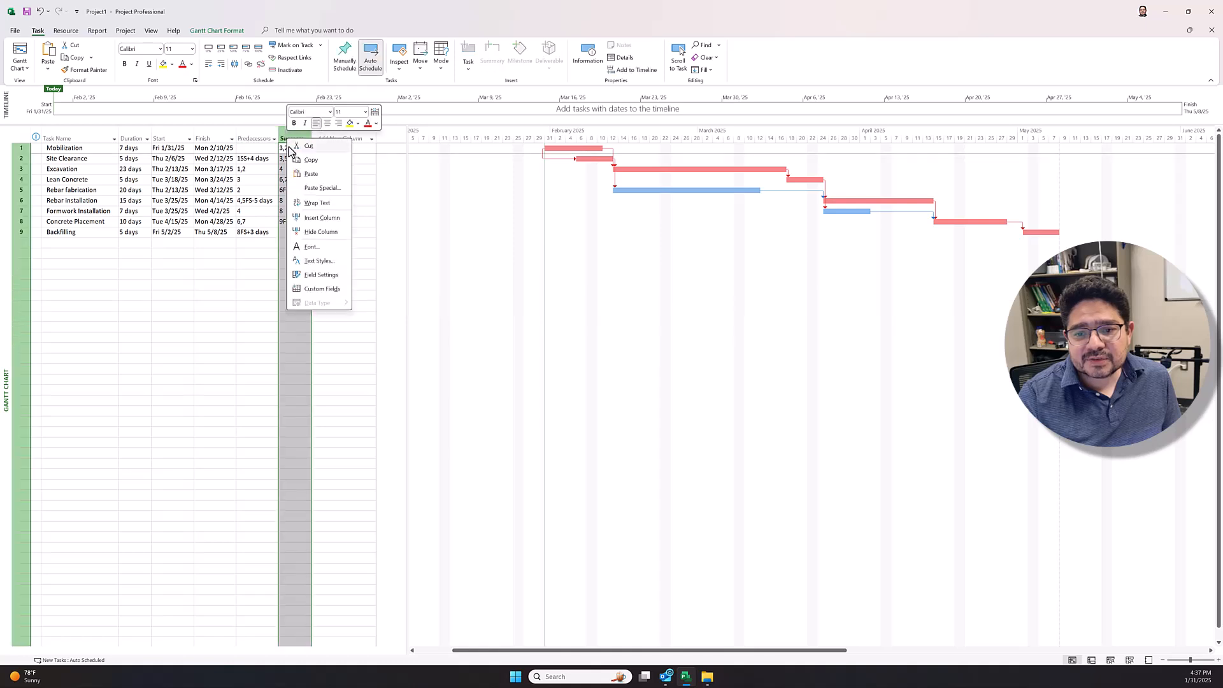
pyautogui.click(315, 232)
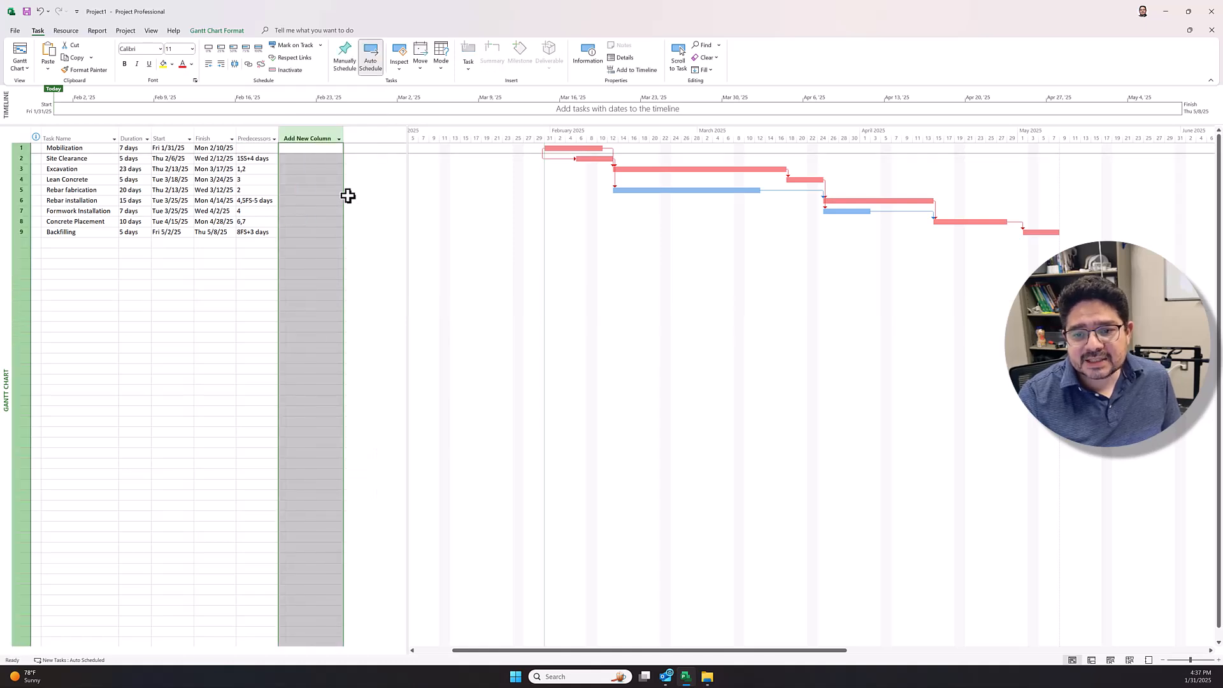
# Step: Try narrowing the task table to end after the Predecessors column, and widen it again past the Add New Column
pyautogui.moveTo(409, 143); pyautogui.dragTo(281, 167)
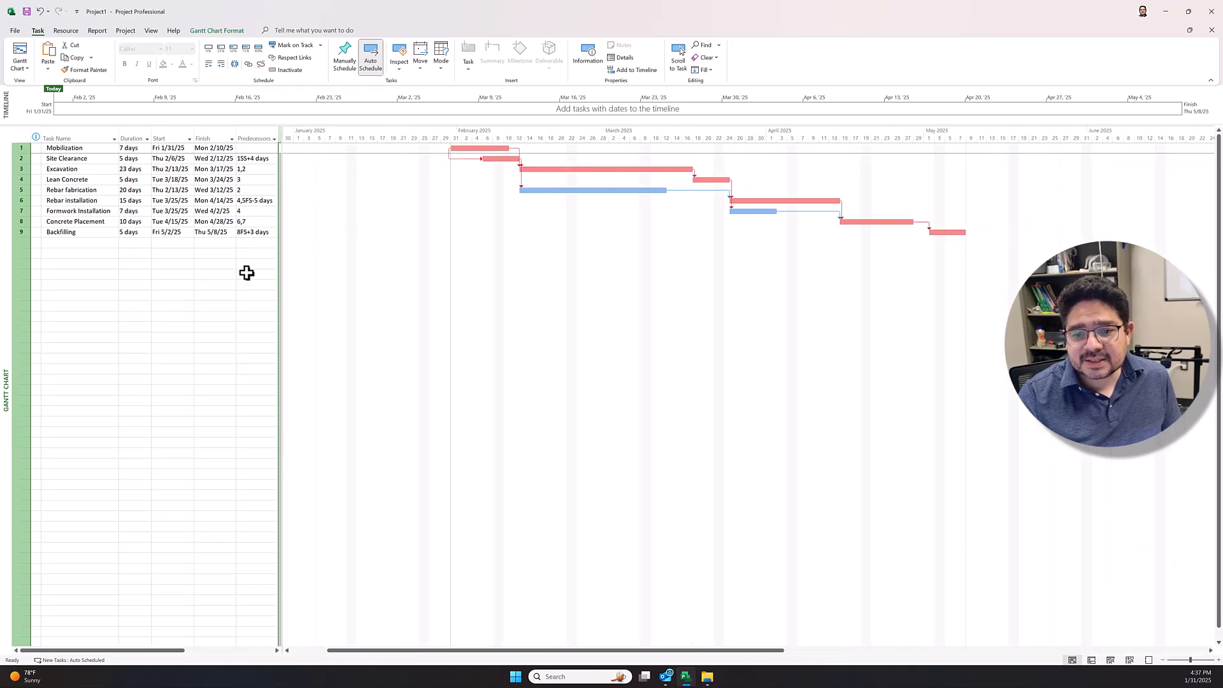
pyautogui.click(215, 274)
pyautogui.click(180, 159)
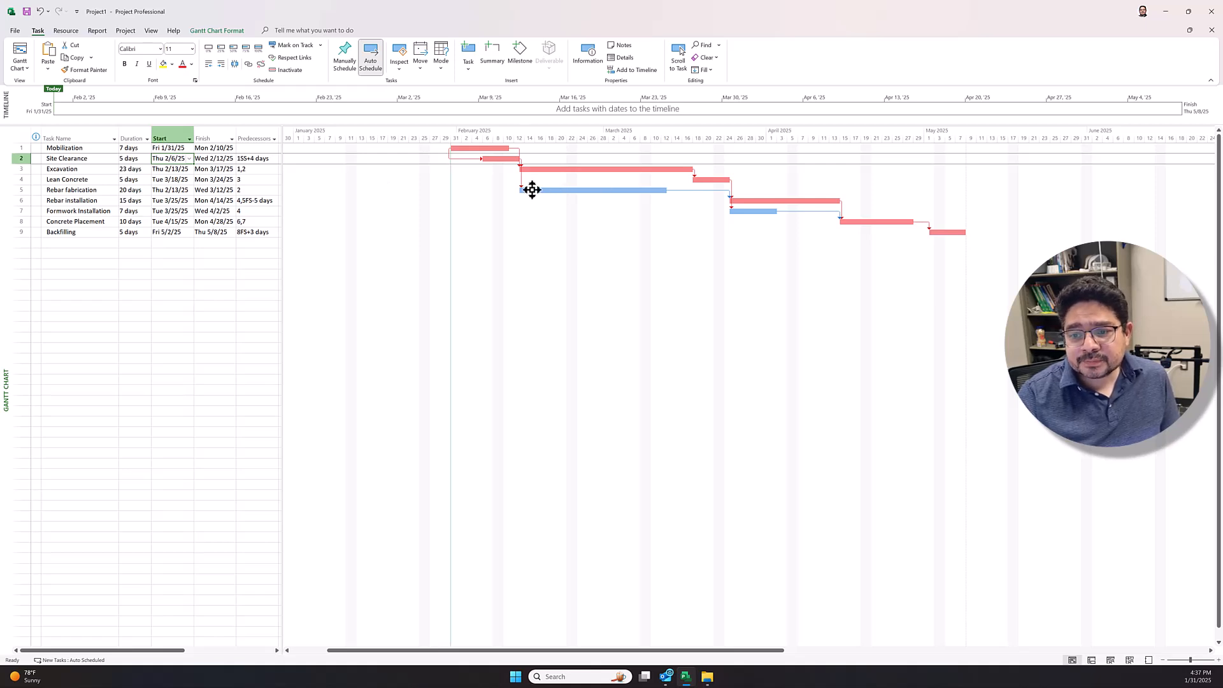
pyautogui.moveTo(281, 173); pyautogui.dragTo(390, 175)
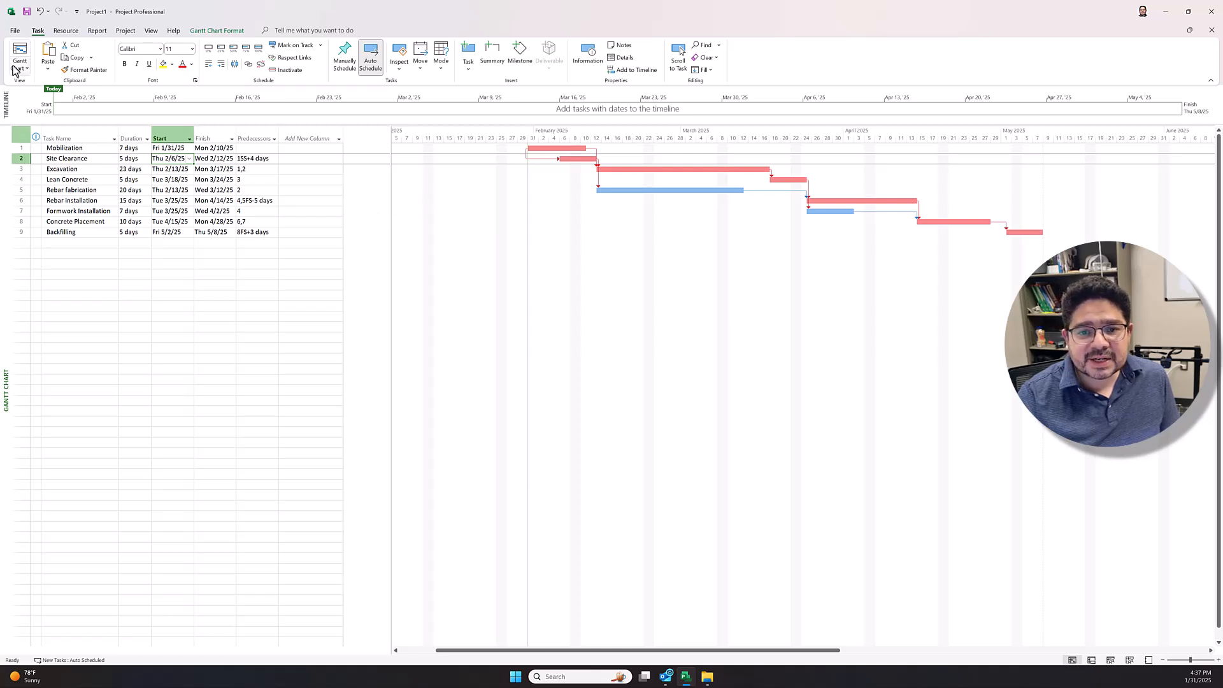
# Step: Examine both pages of the schedule's print preview, close up and zoomed out, and return to the Gantt chart
pyautogui.click(14, 31)
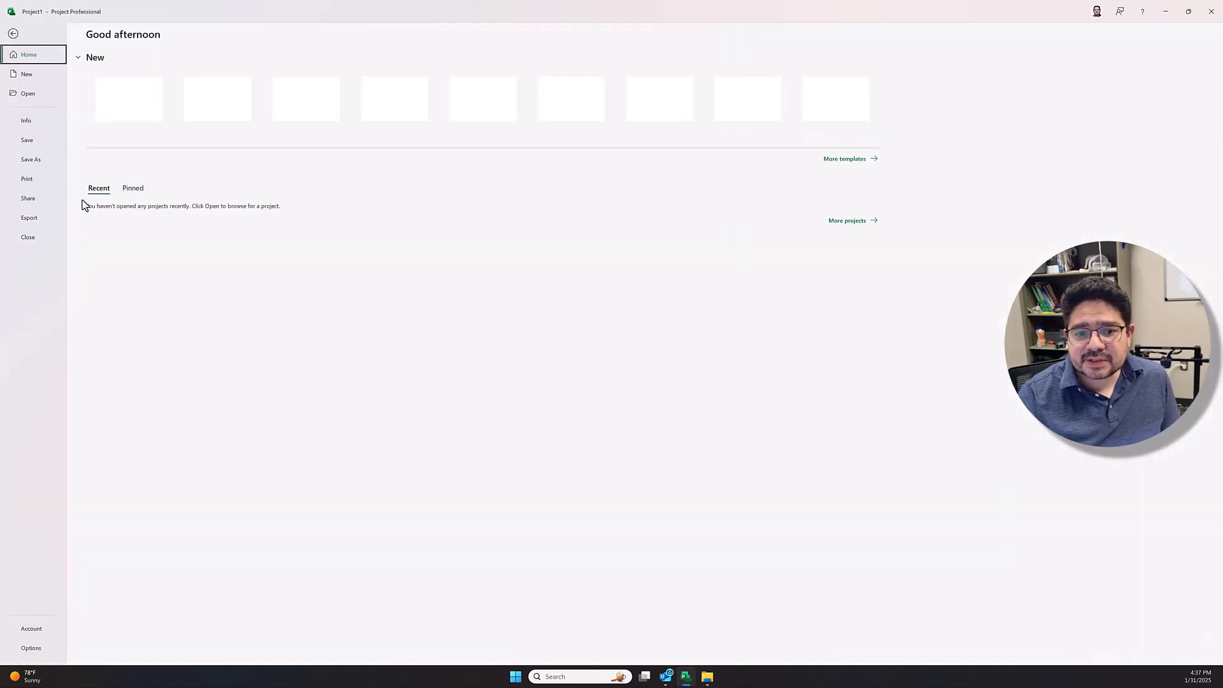
pyautogui.click(28, 179)
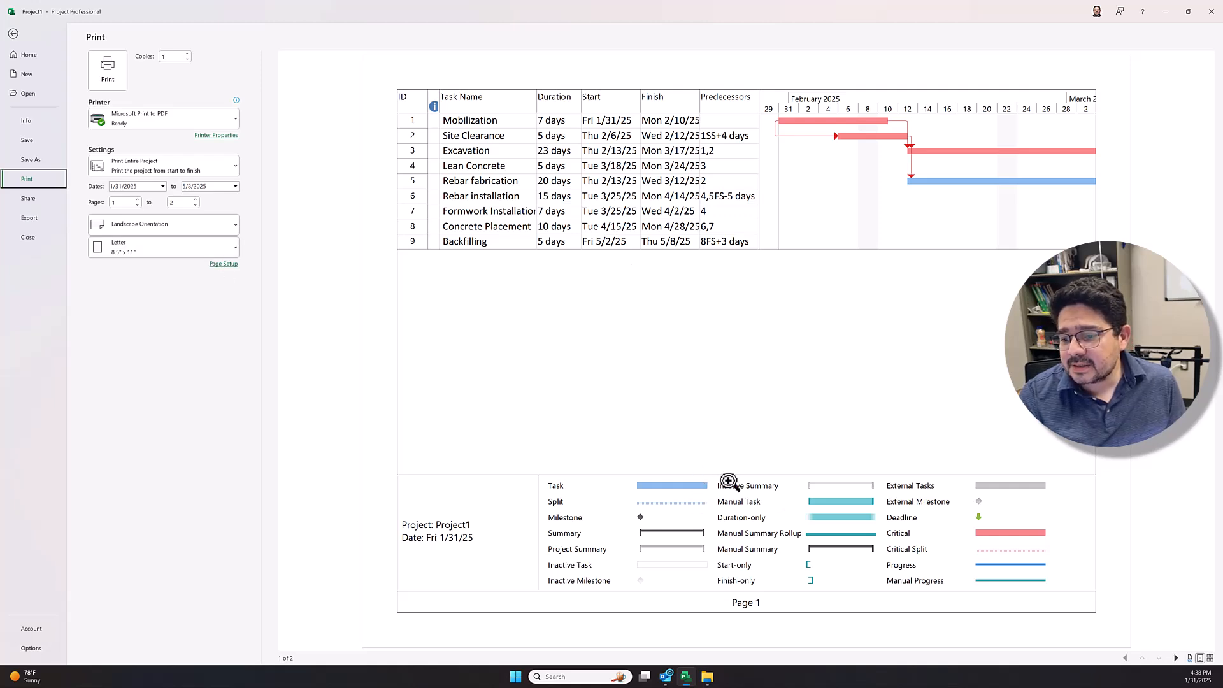
pyautogui.click(1176, 657)
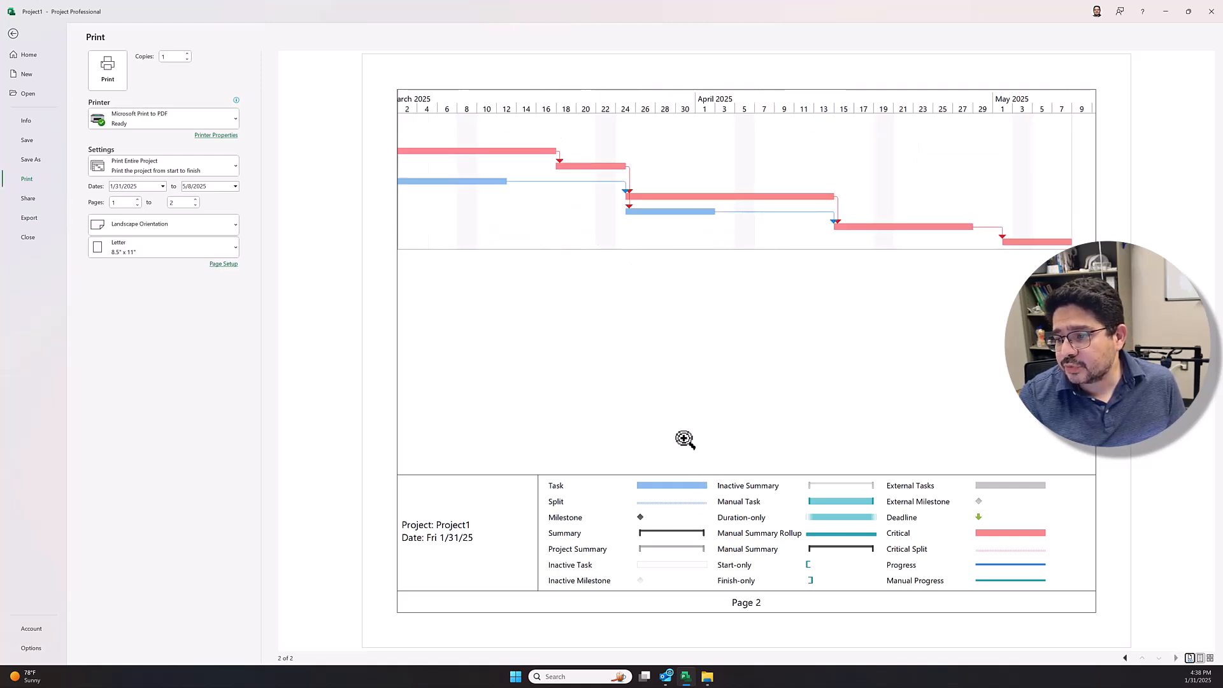
pyautogui.click(1125, 658)
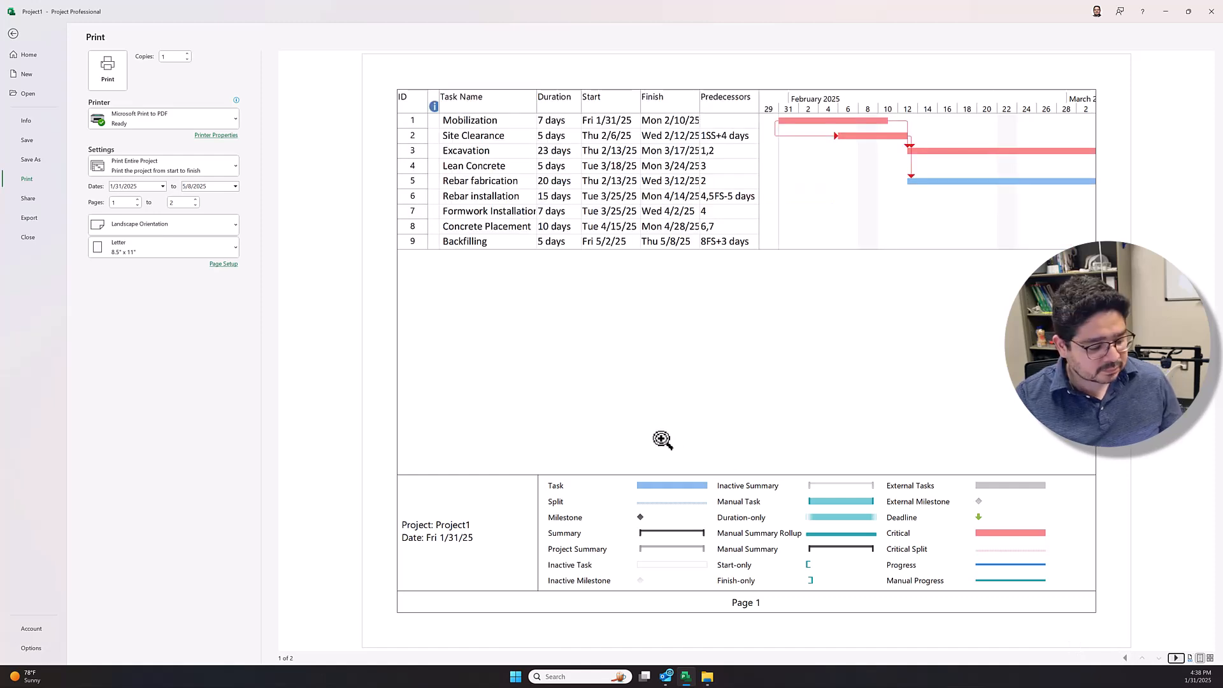
pyautogui.click(679, 383)
pyautogui.click(682, 364)
pyautogui.click(682, 364)
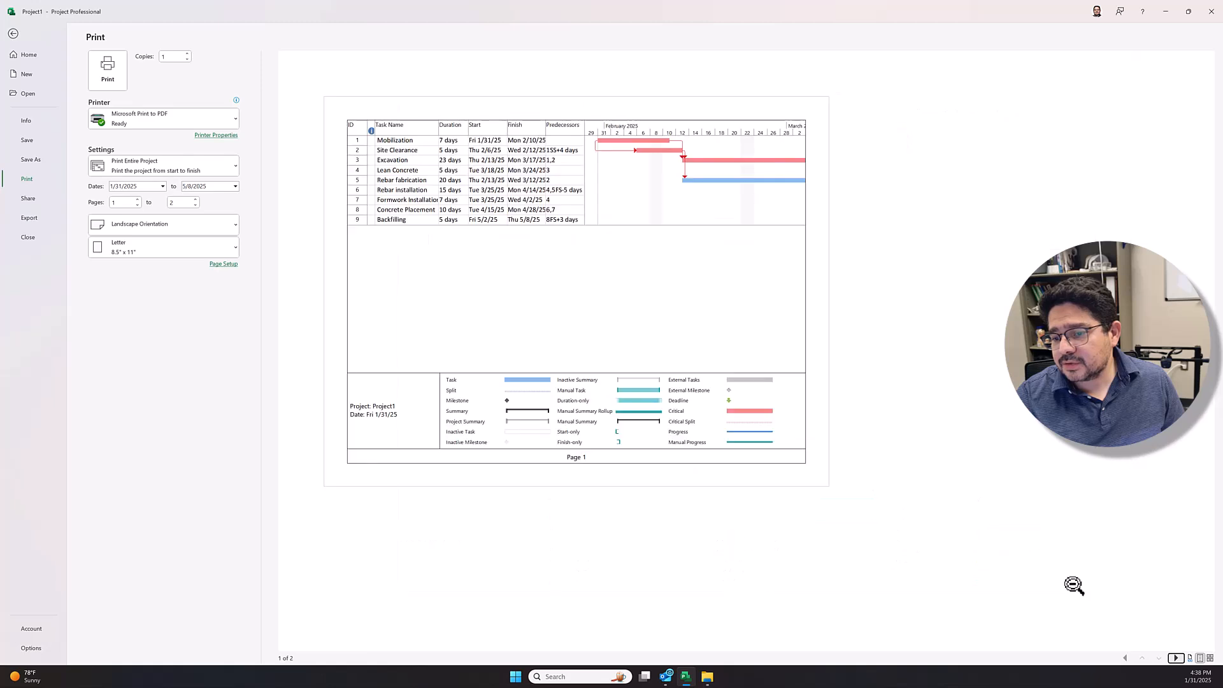
pyautogui.click(1175, 658)
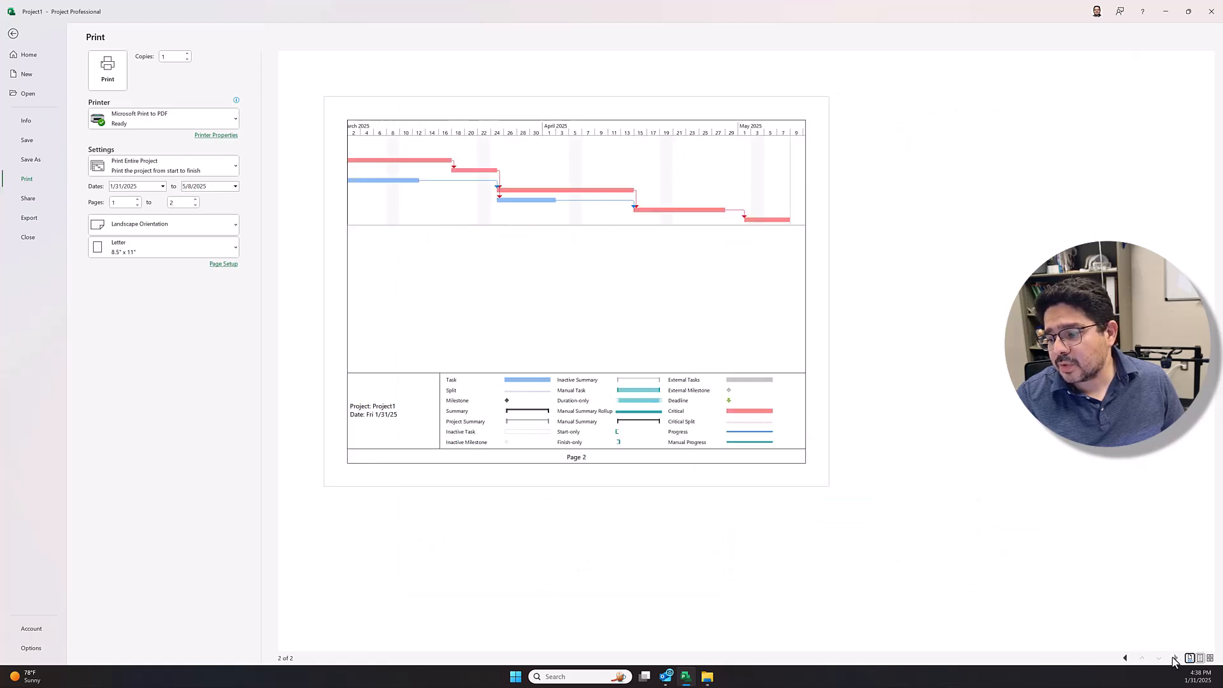
pyautogui.click(1126, 659)
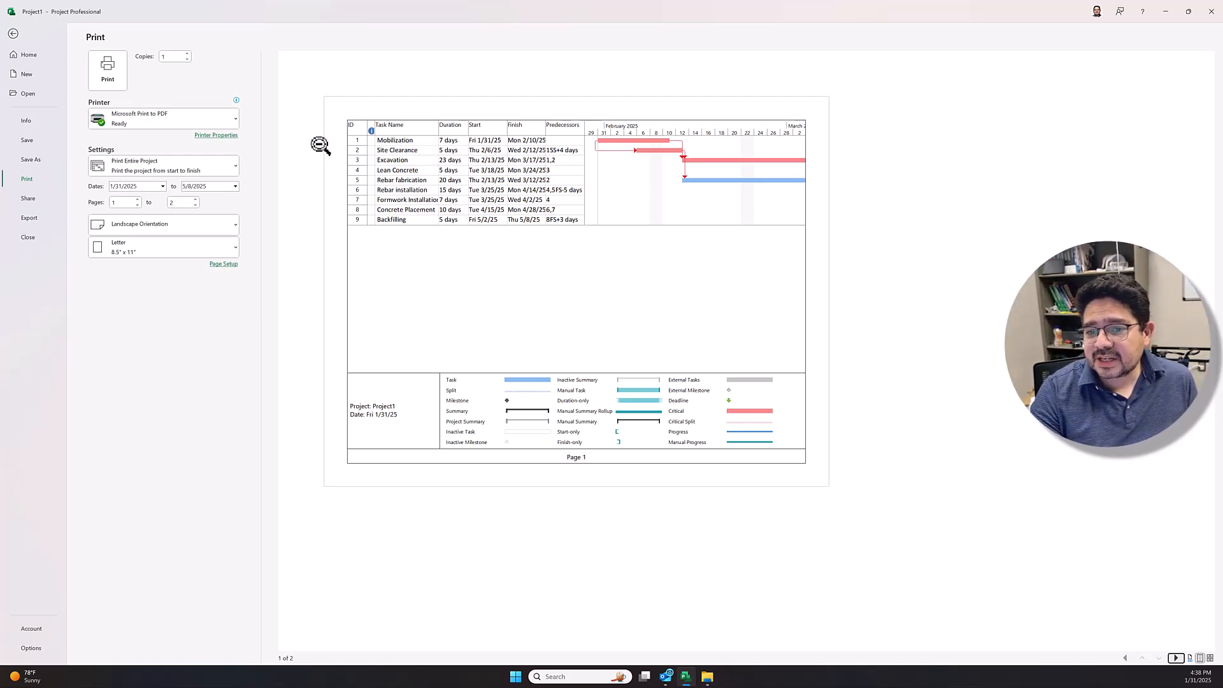
pyautogui.click(14, 34)
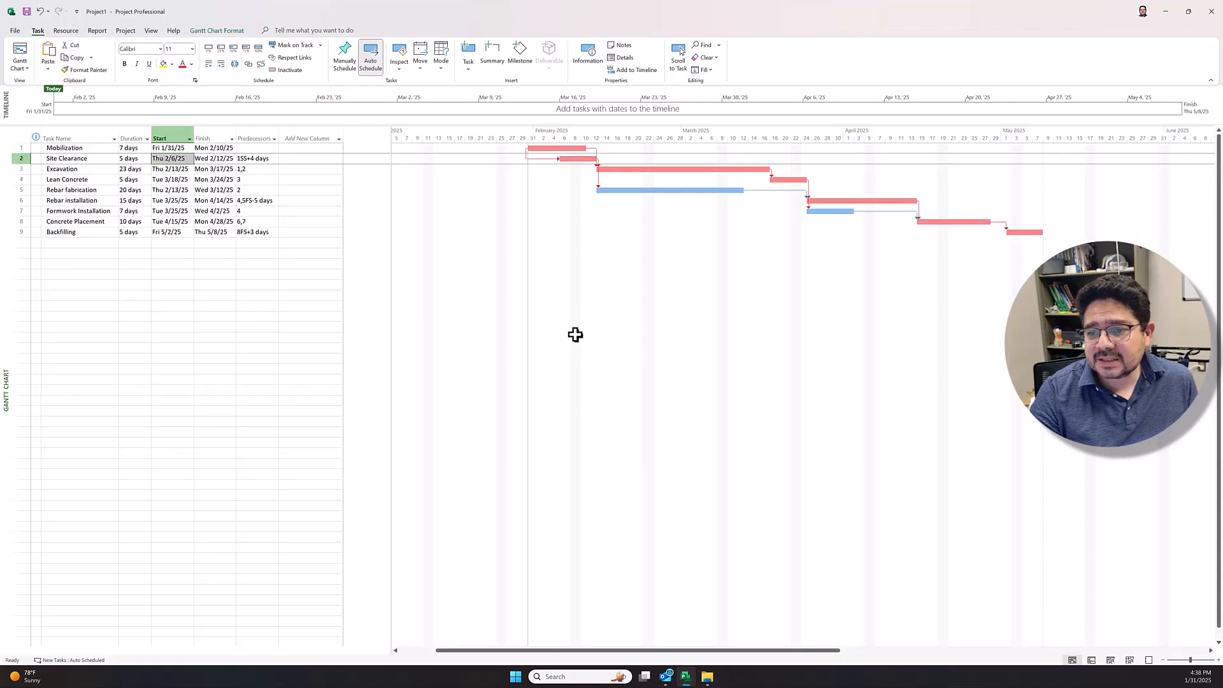
# Step: Narrow the task table to end after the Predecessors column and set the timescale to three tiers (Top, Middle, Bottom)
pyautogui.moveTo(391, 176); pyautogui.dragTo(281, 186)
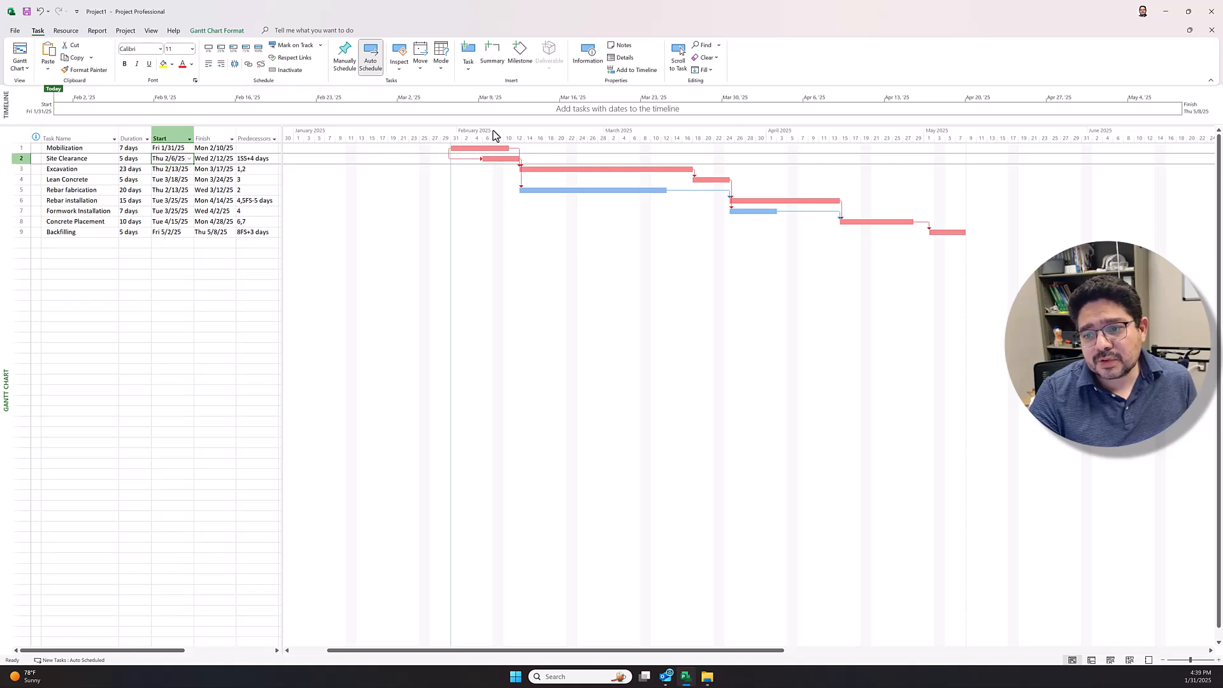
pyautogui.rightClick(494, 132)
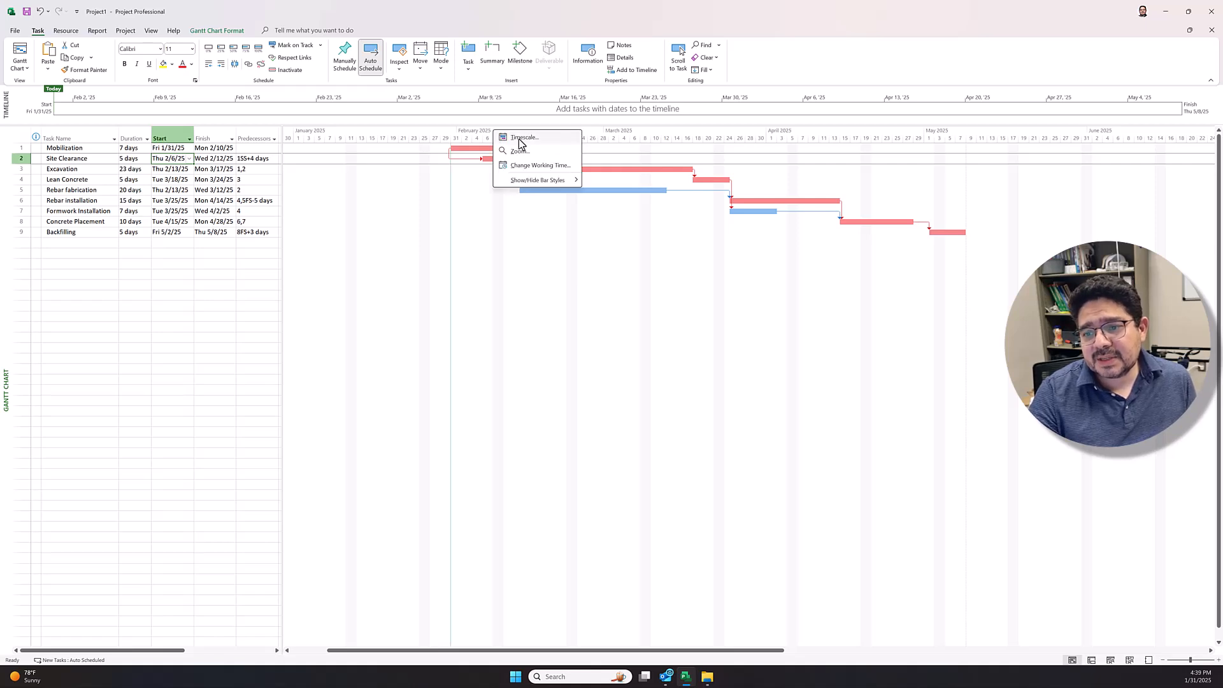
pyautogui.click(519, 138)
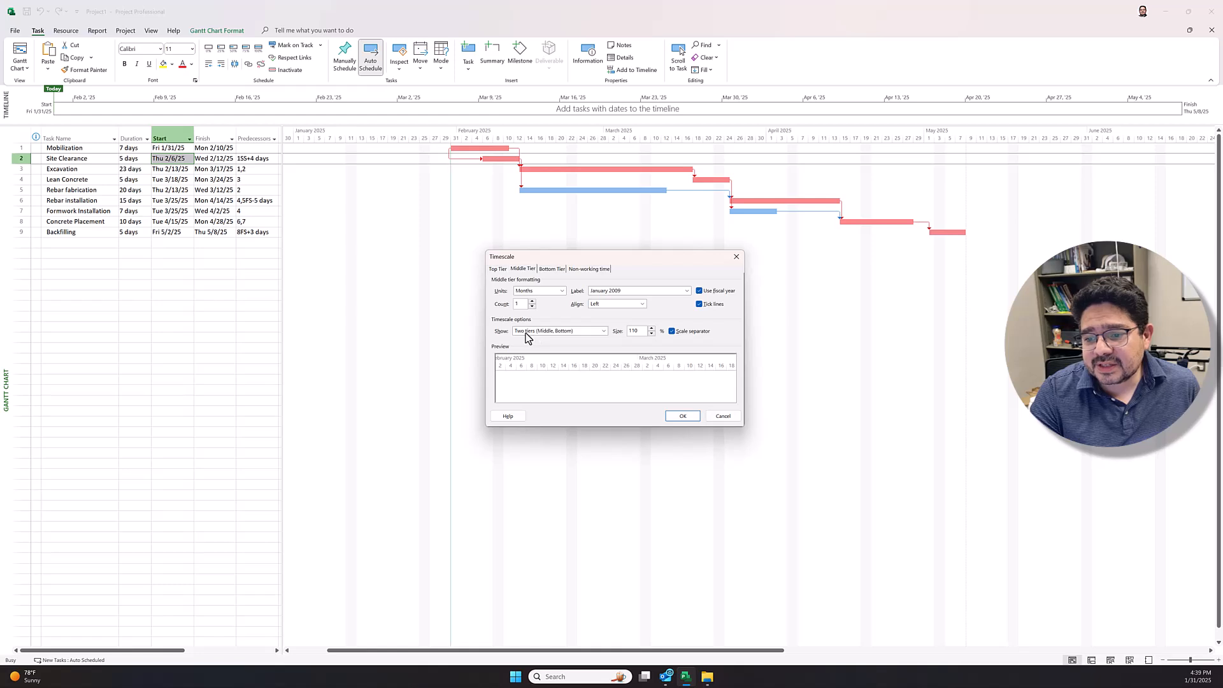
pyautogui.click(604, 331)
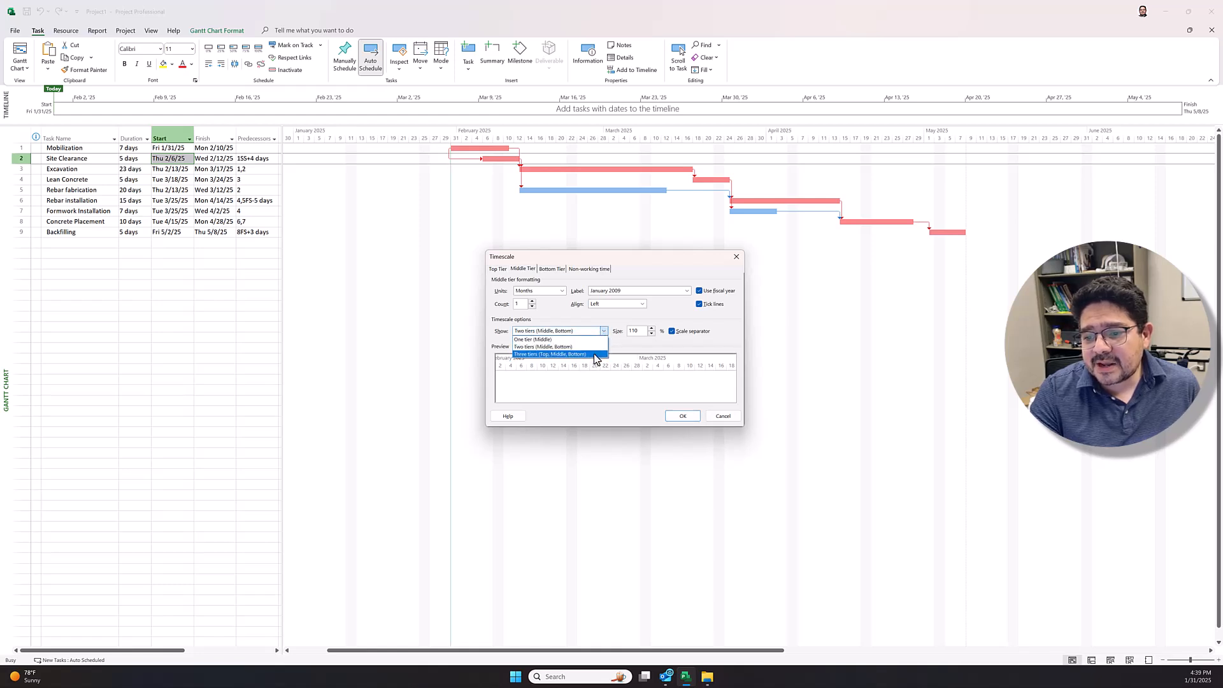
pyautogui.click(596, 355)
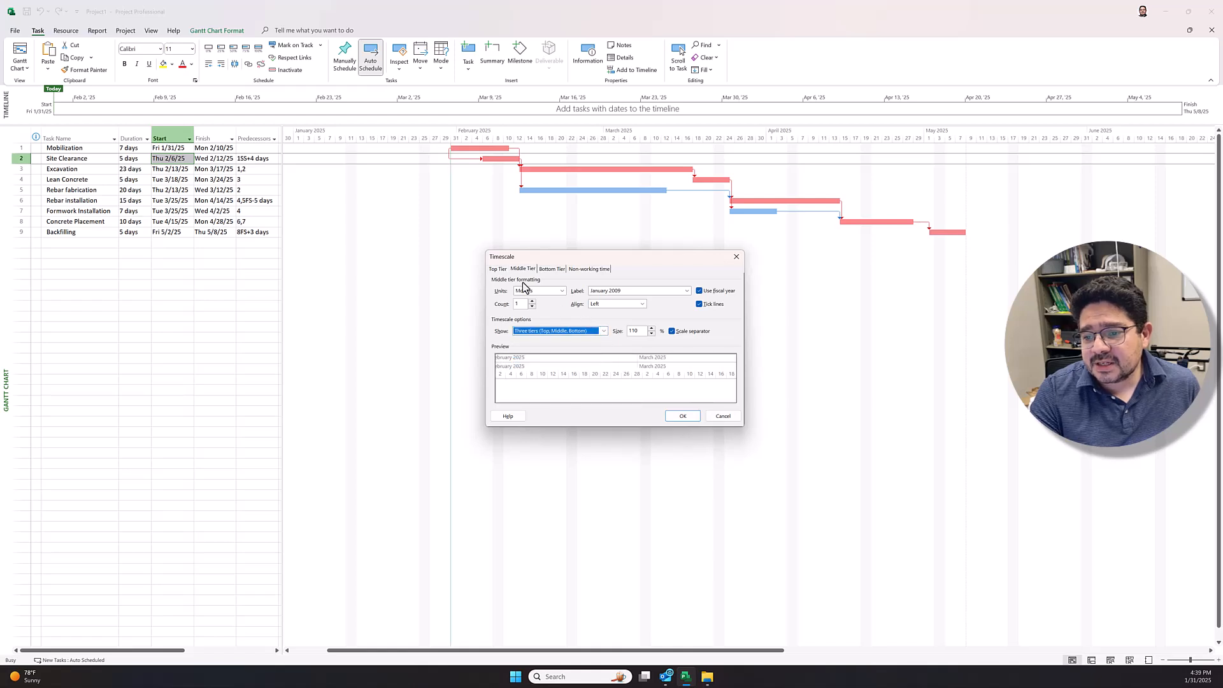
# Step: Check the top and bottom tier settings and set the middle tier's label to the month-only January format
pyautogui.click(499, 268)
pyautogui.click(552, 269)
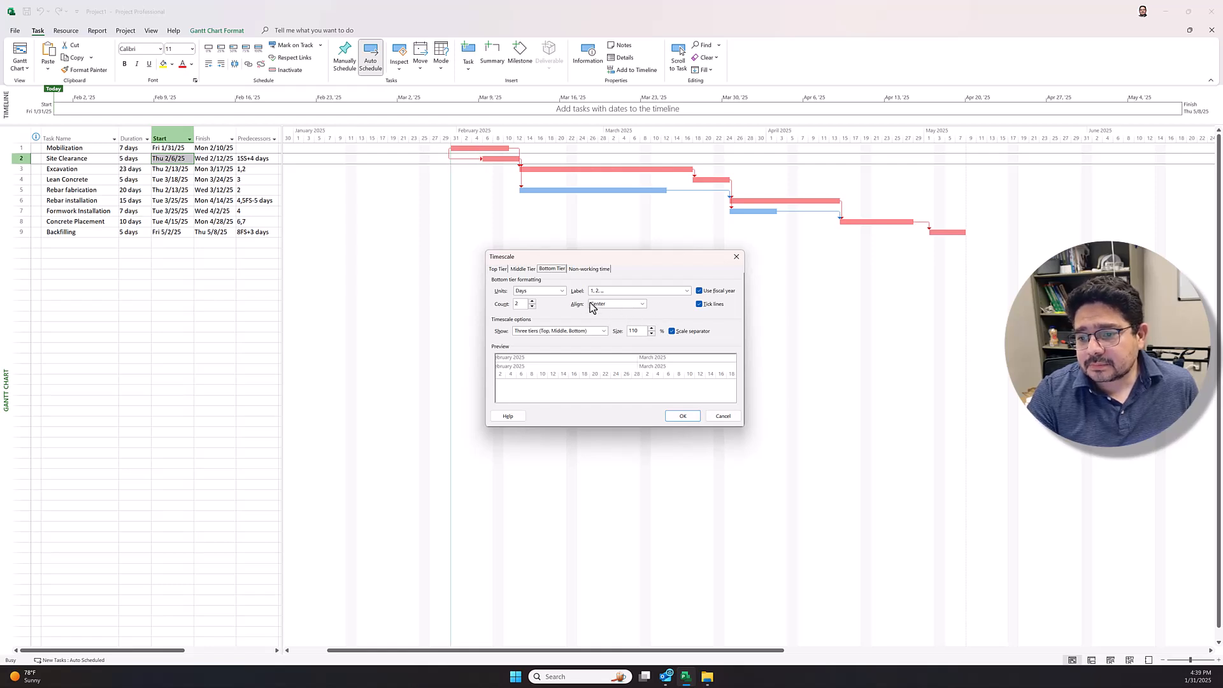
pyautogui.click(521, 270)
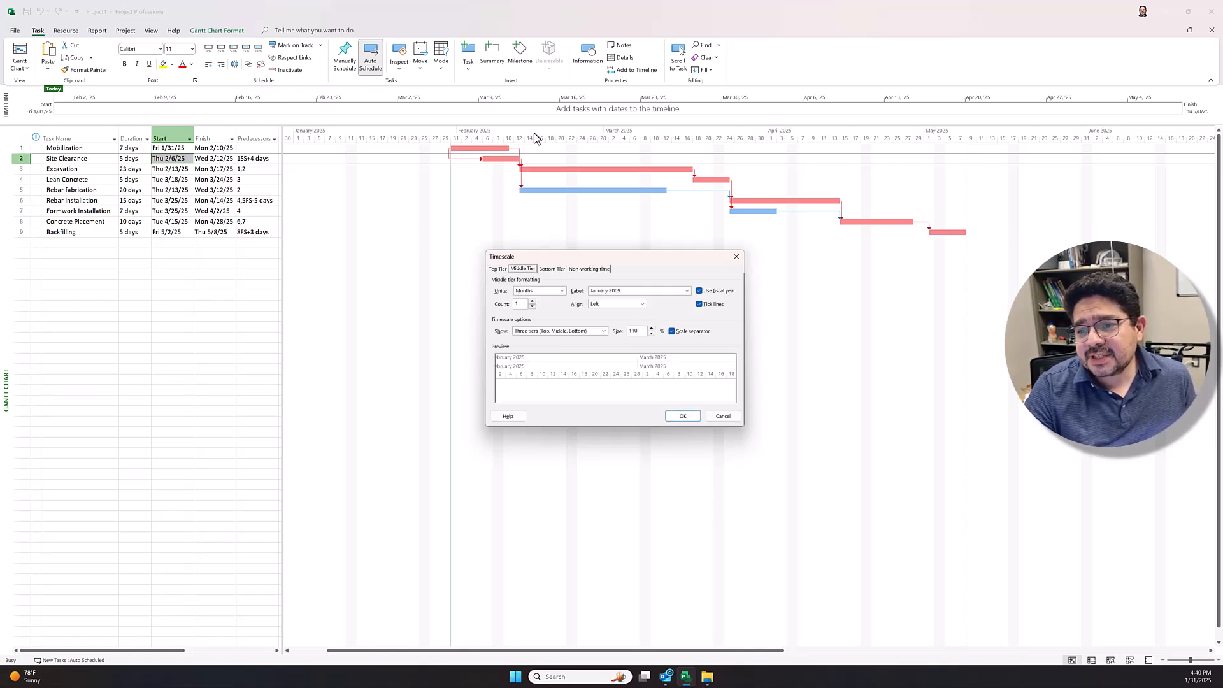
pyautogui.click(687, 291)
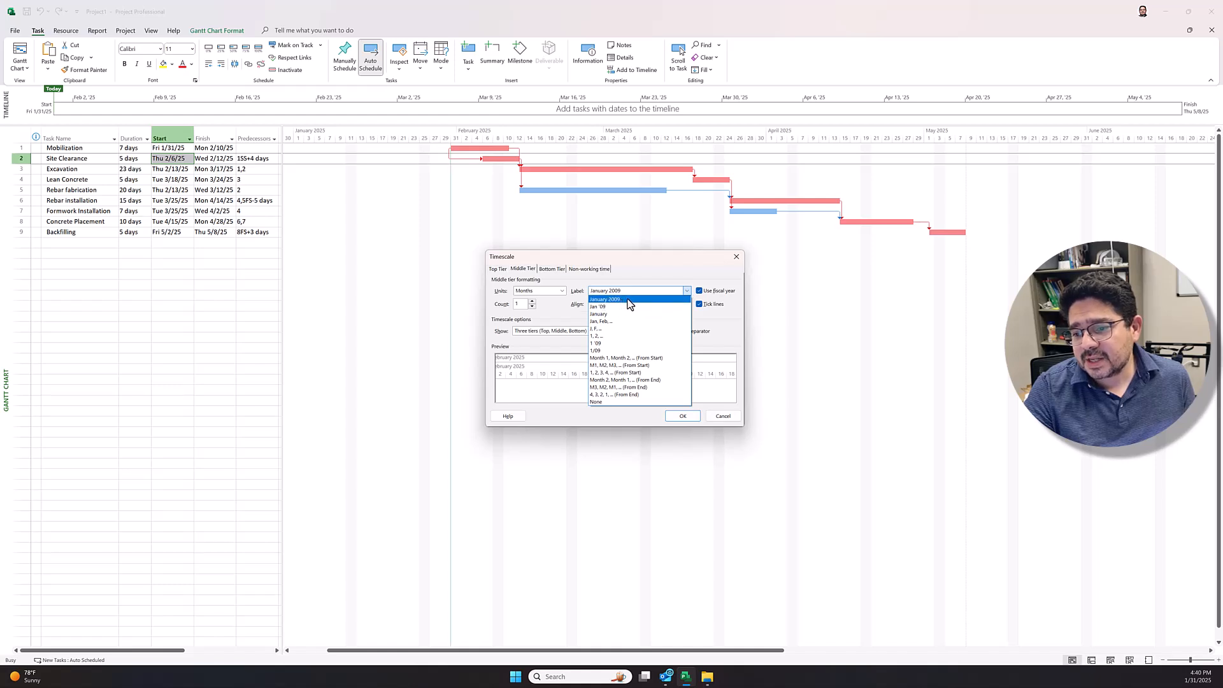
pyautogui.click(614, 314)
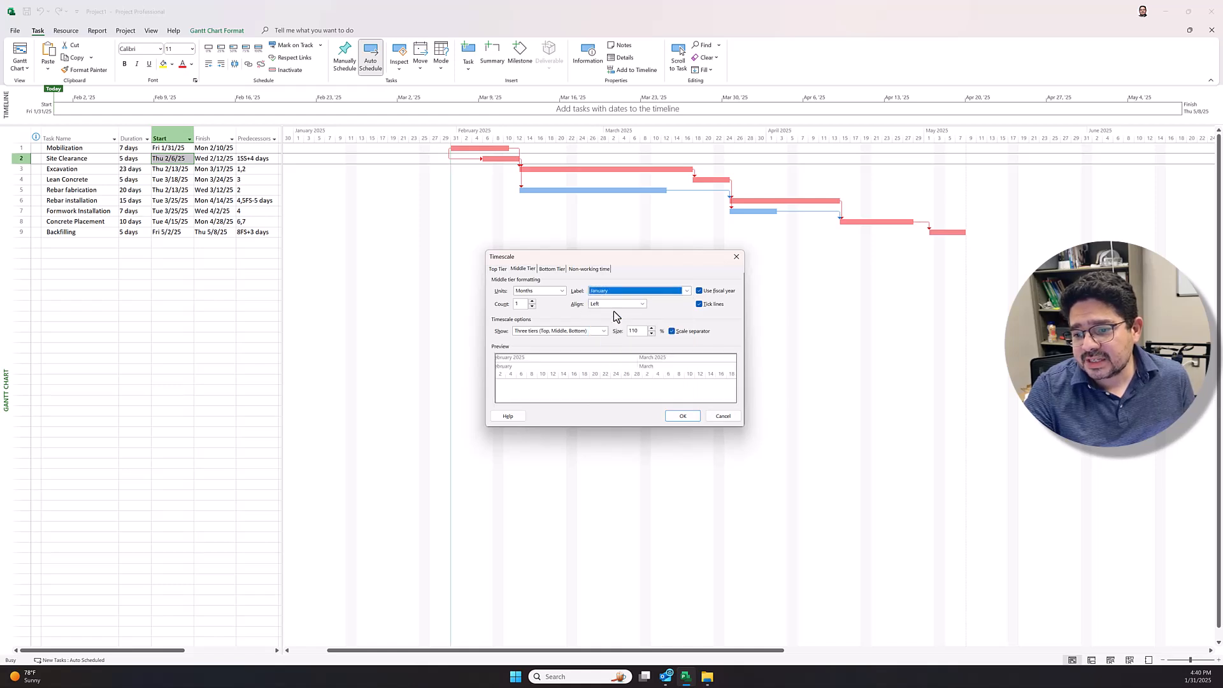
# Step: Set the timescale's top tier units to Years and apply the timescale settings
pyautogui.click(506, 275)
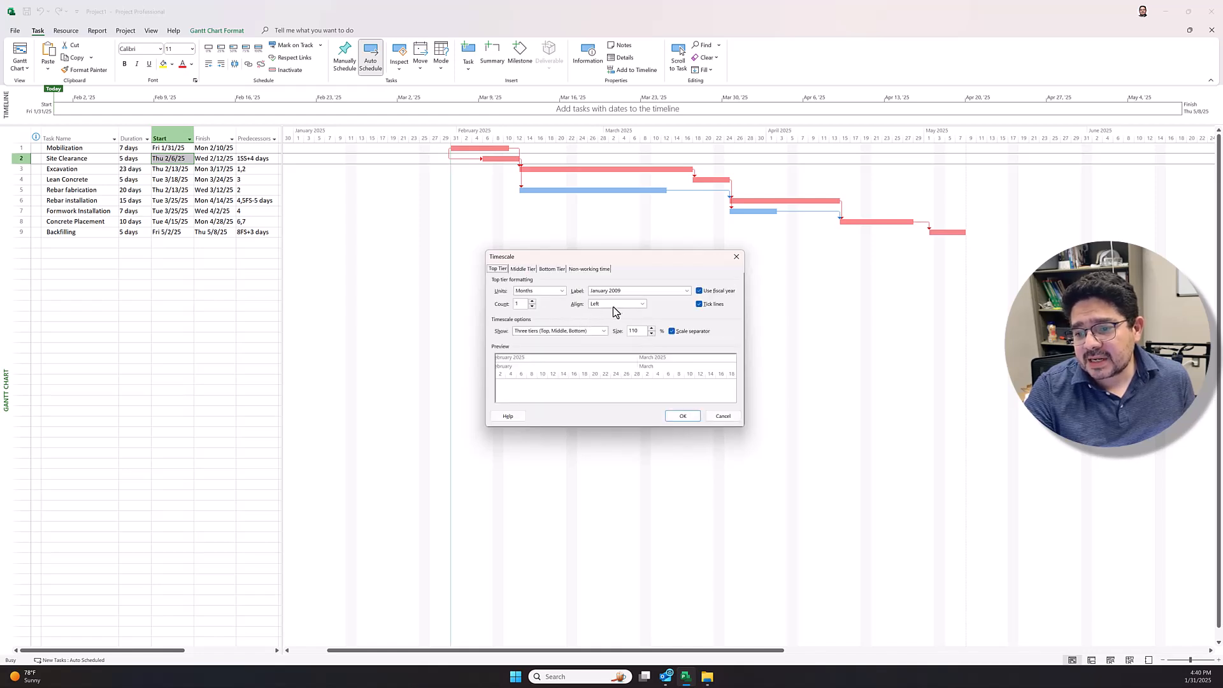
pyautogui.click(563, 291)
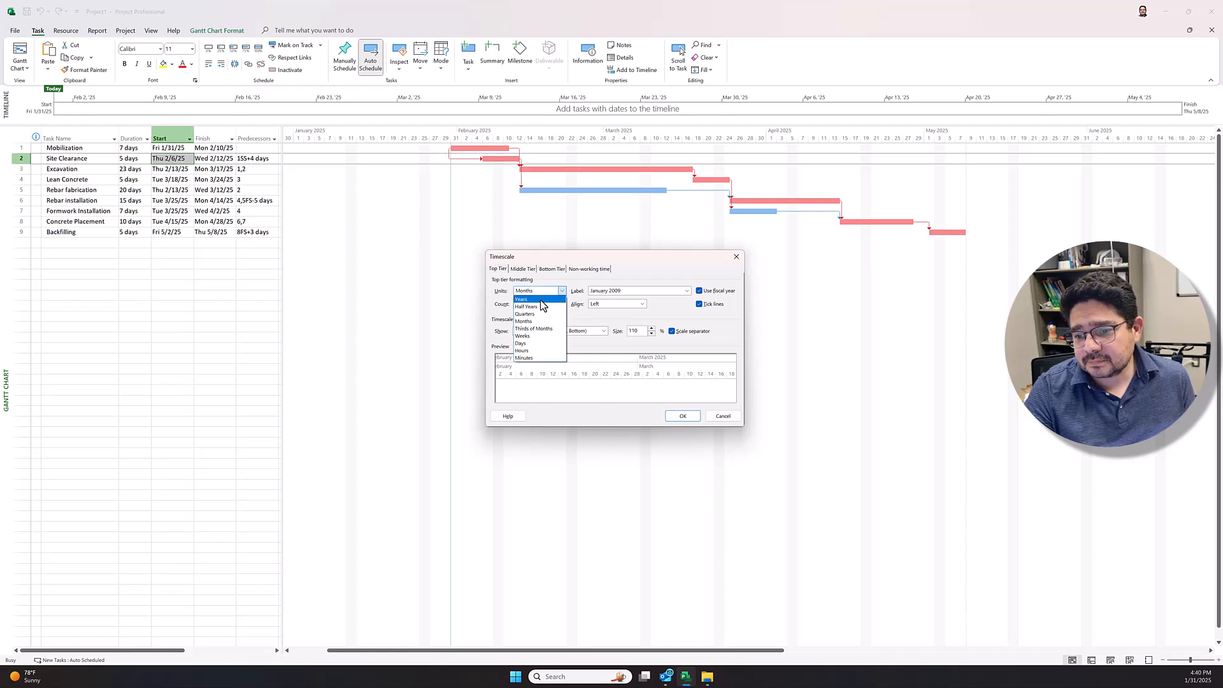
pyautogui.click(541, 300)
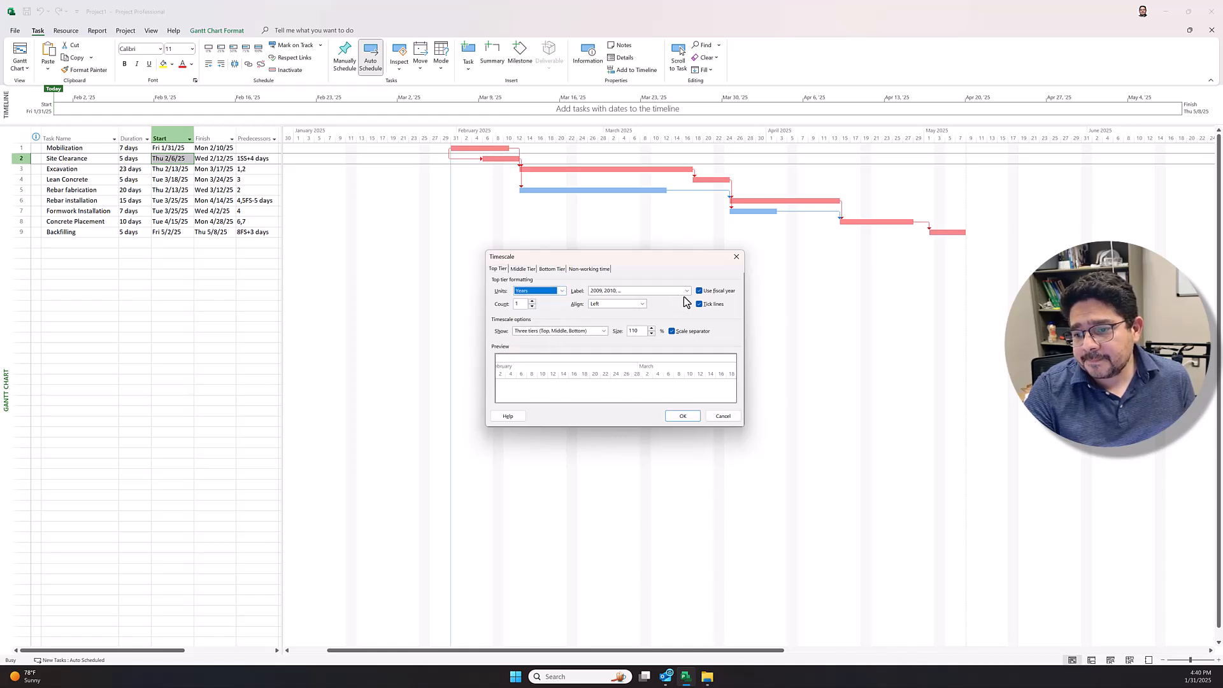
pyautogui.click(683, 417)
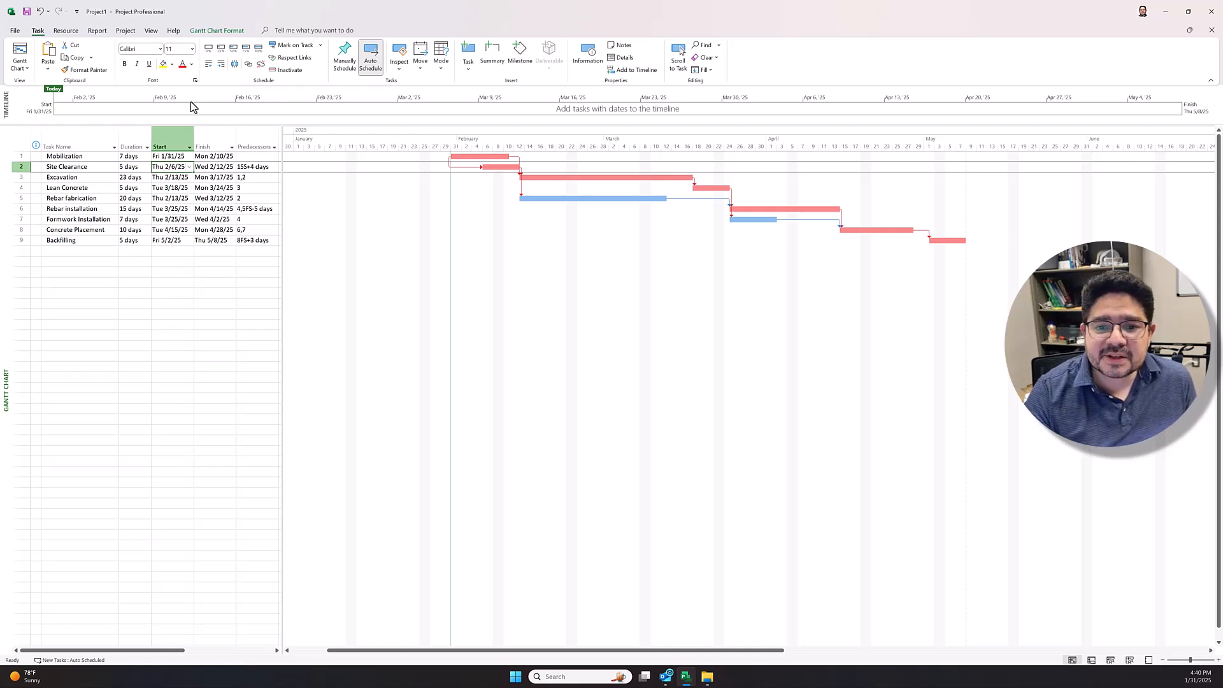
# Step: Check the print preview, and zoom the Gantt timescale out one level with the task bars brought into view
pyautogui.click(14, 31)
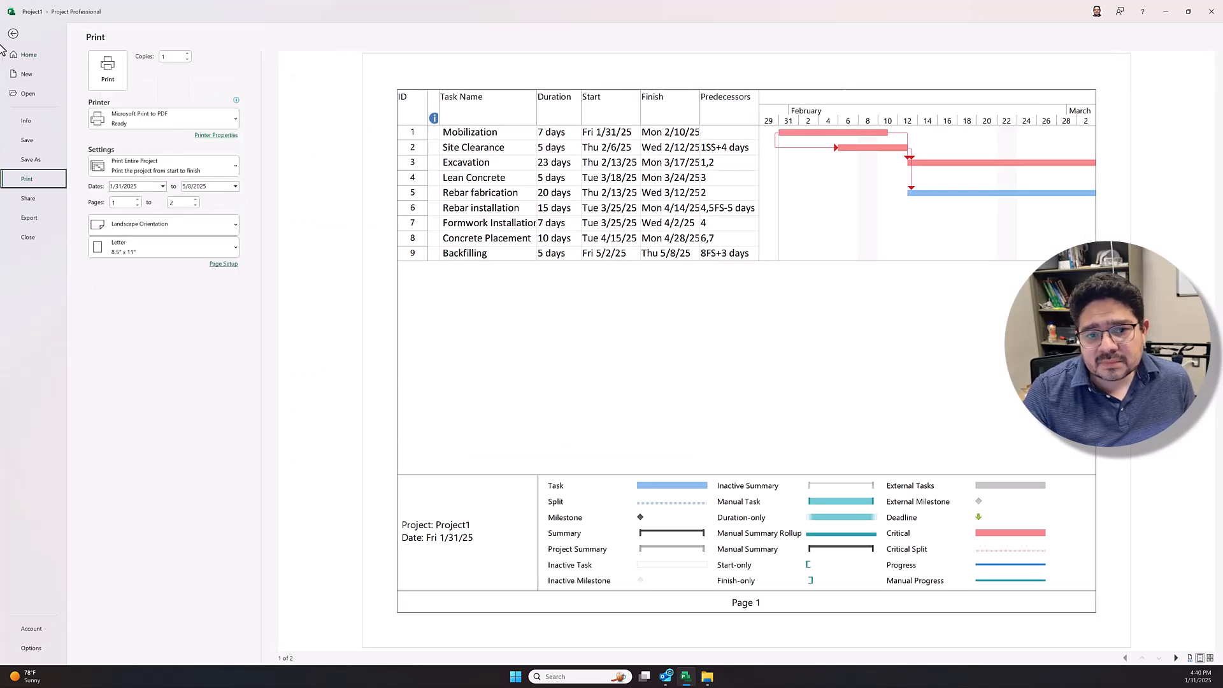
pyautogui.click(12, 35)
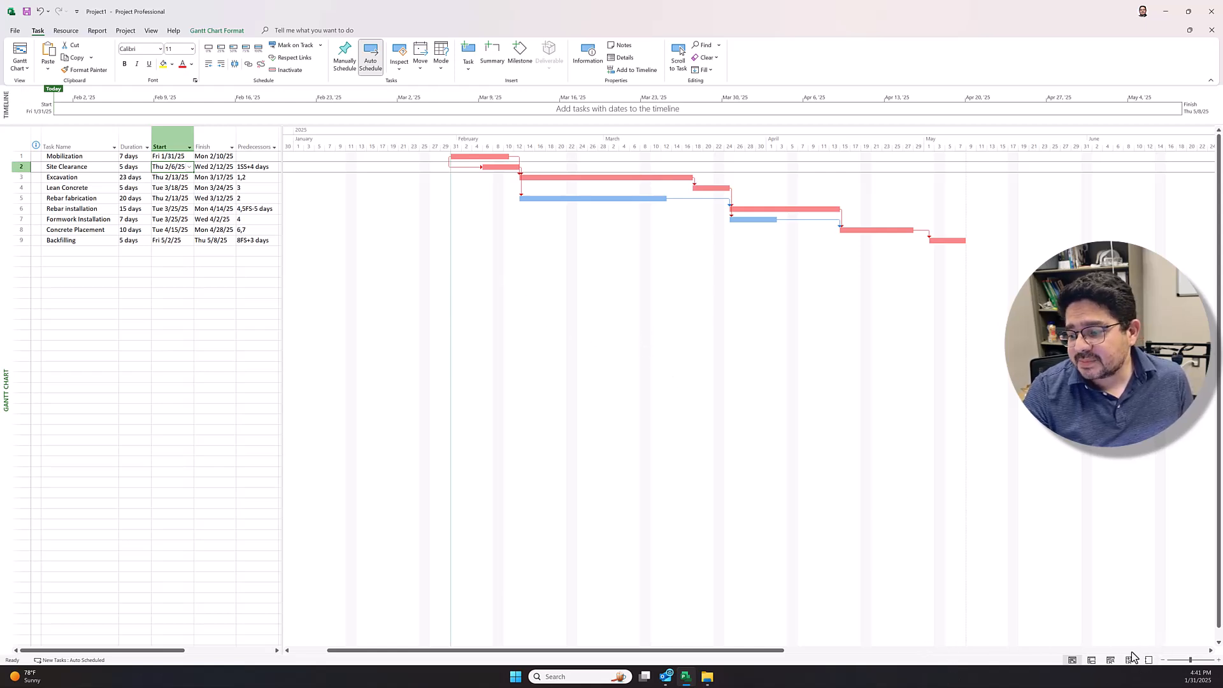
pyautogui.click(1165, 663)
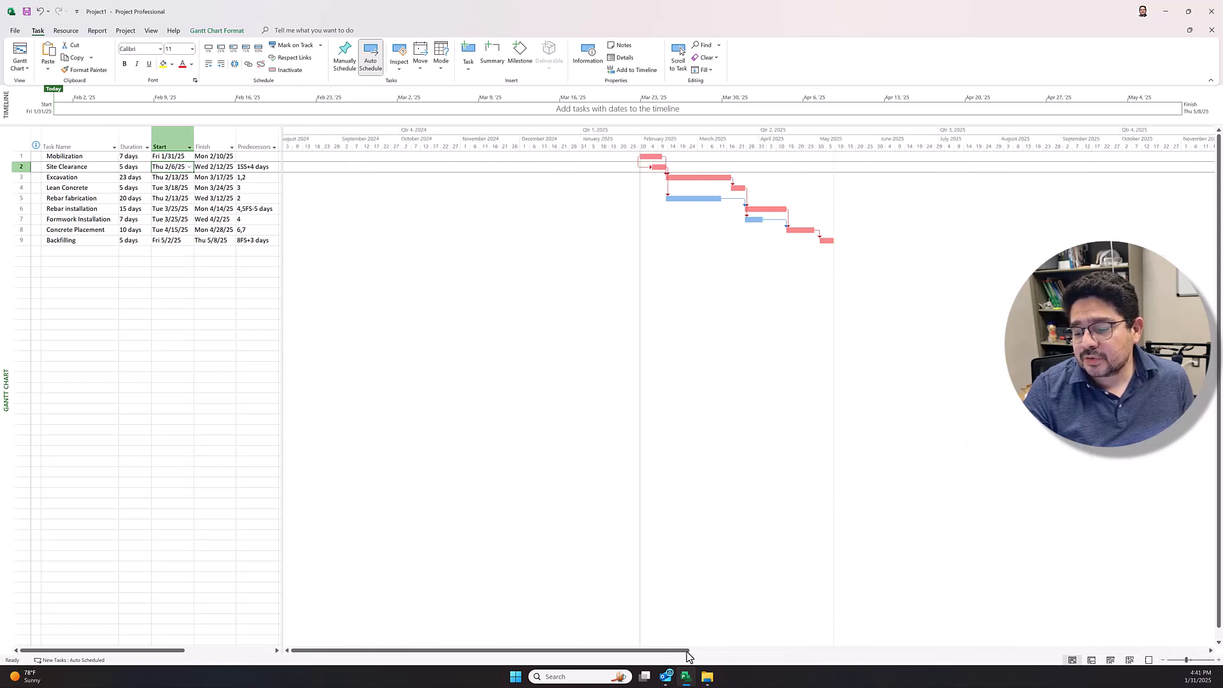
pyautogui.moveTo(641, 651); pyautogui.dragTo(699, 658)
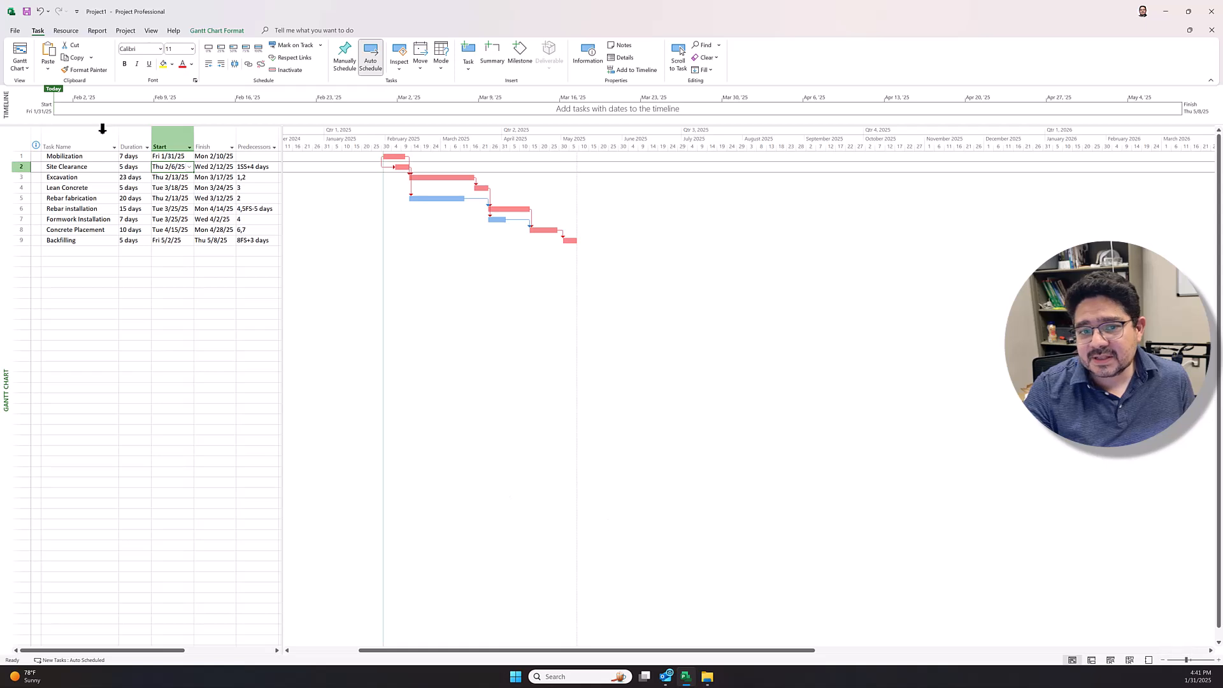
# Step: Print the schedule to a PDF file named "Lab 3 - MS Project - Letter" in the Downloads folder
pyautogui.click(16, 30)
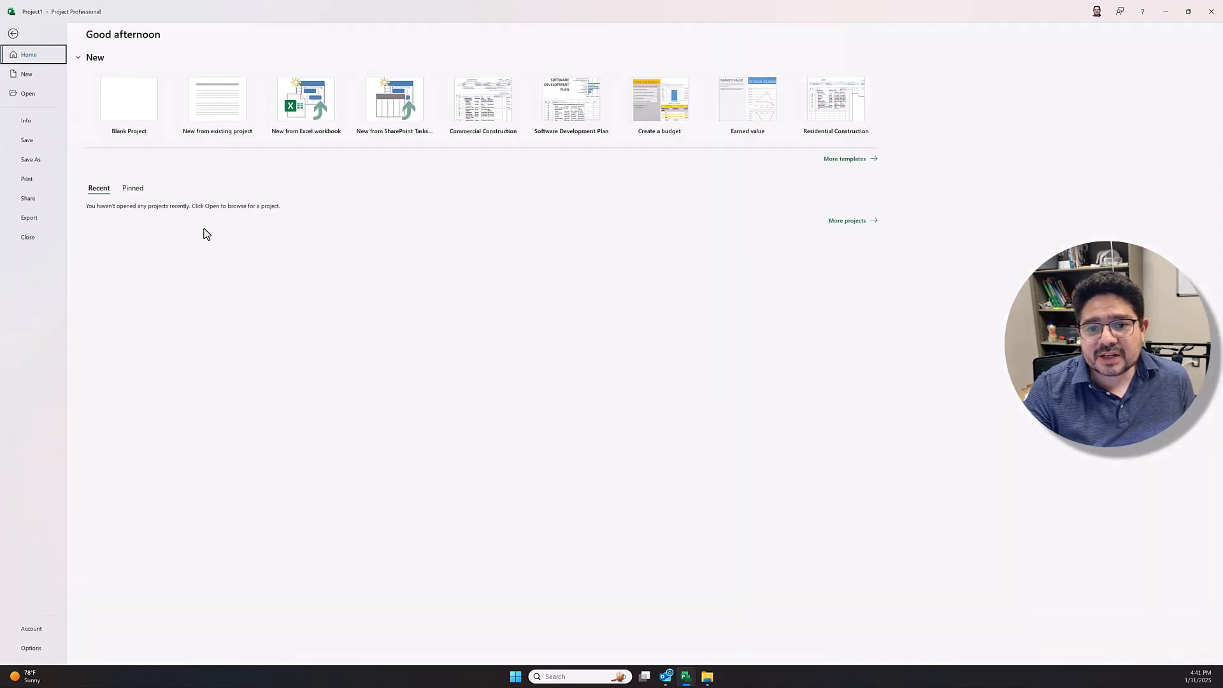
pyautogui.click(37, 183)
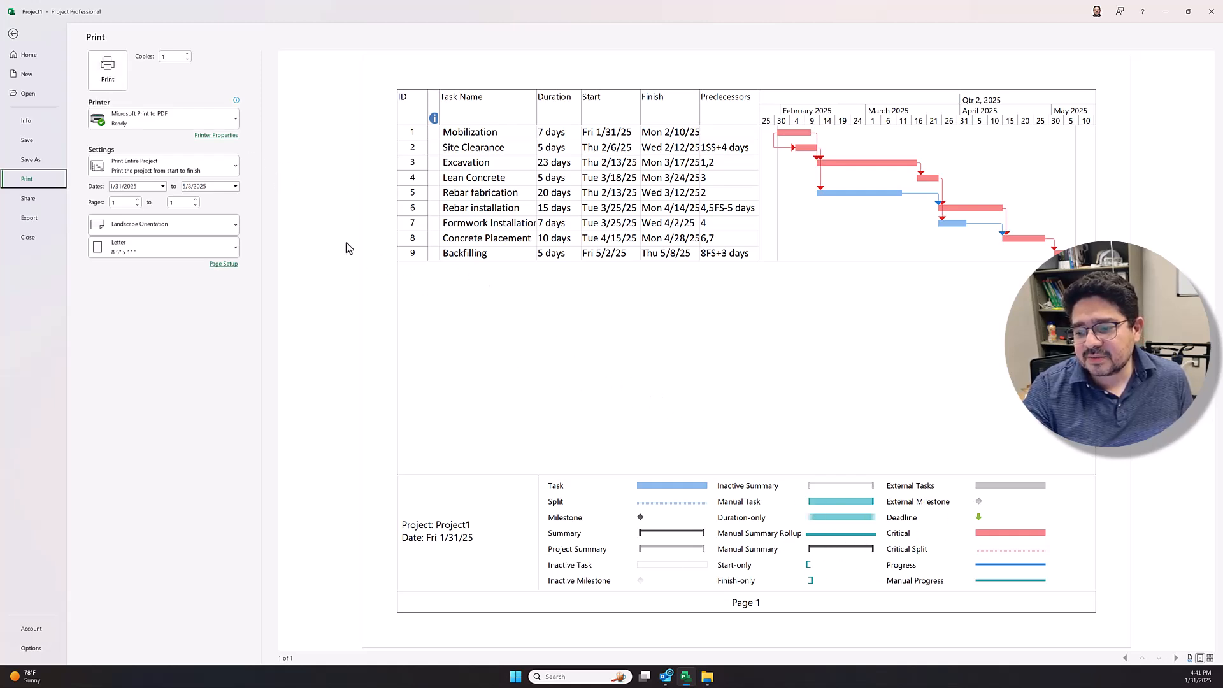
pyautogui.click(108, 69)
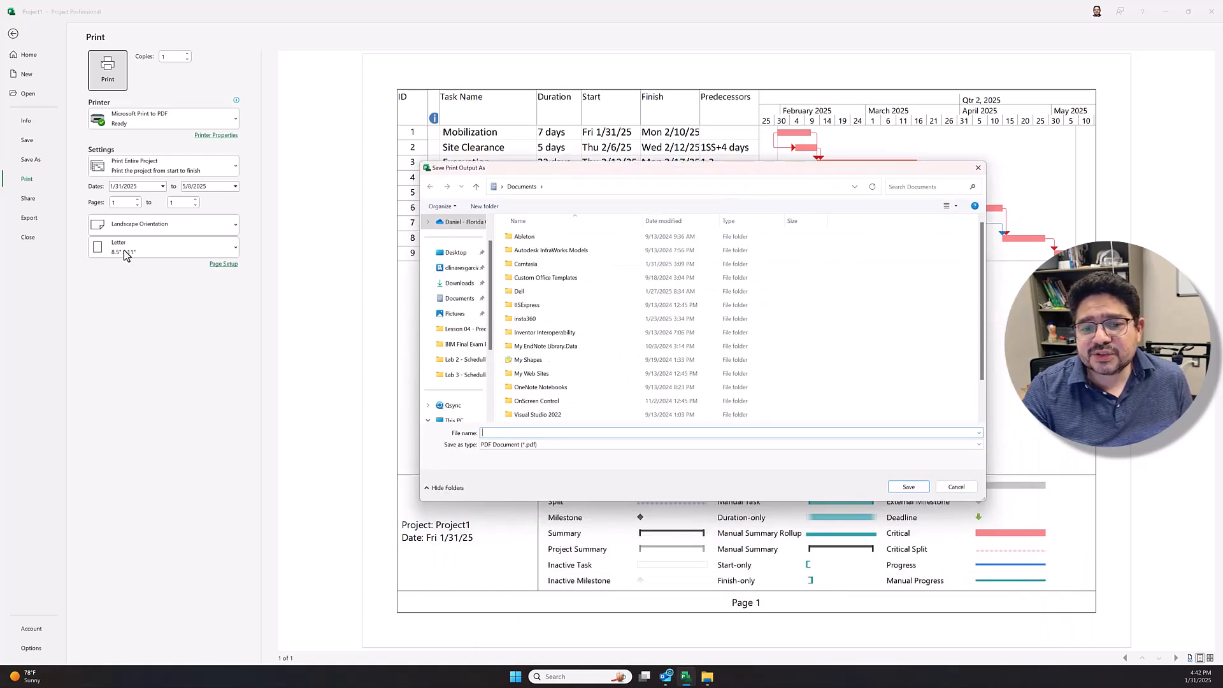
pyautogui.click(457, 285)
pyautogui.click(539, 451)
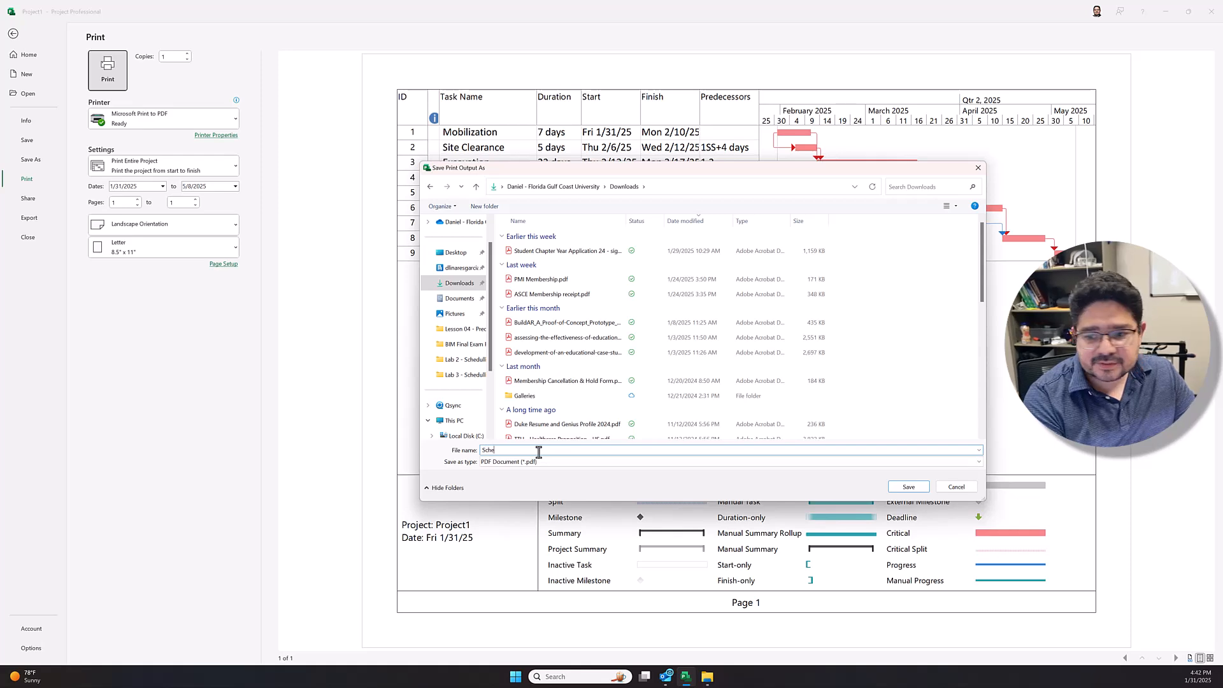
pyautogui.write('Lab 3 - MS Project - Letter')
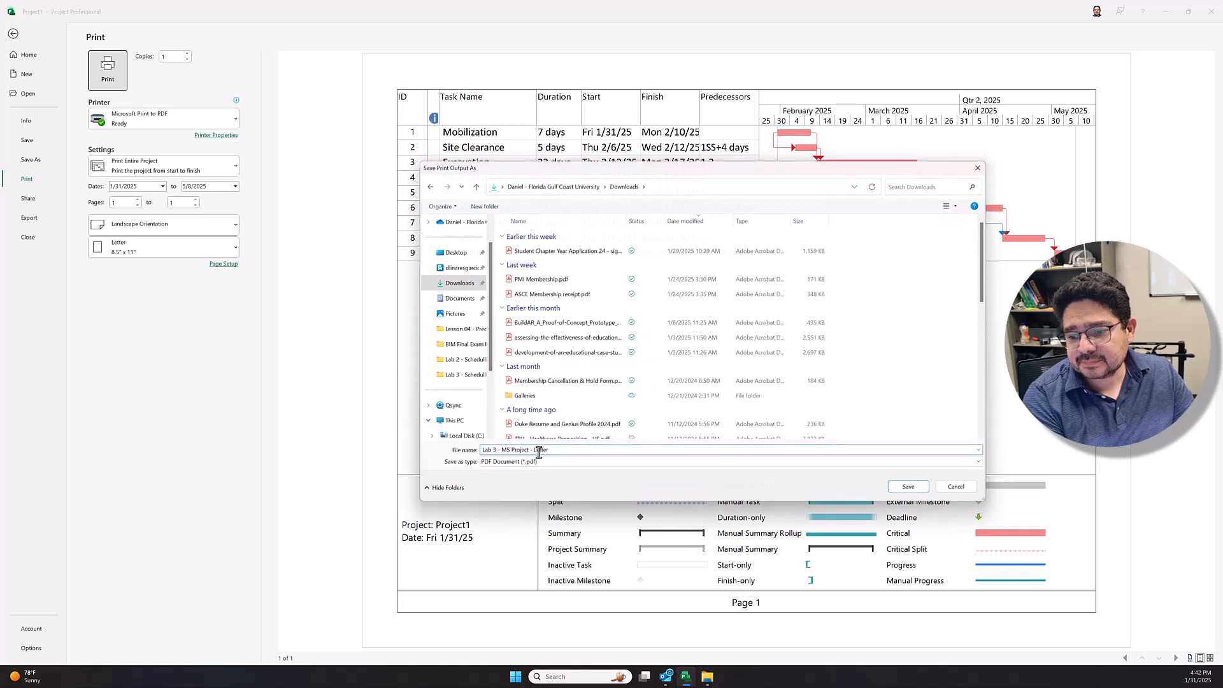
pyautogui.press('Return')
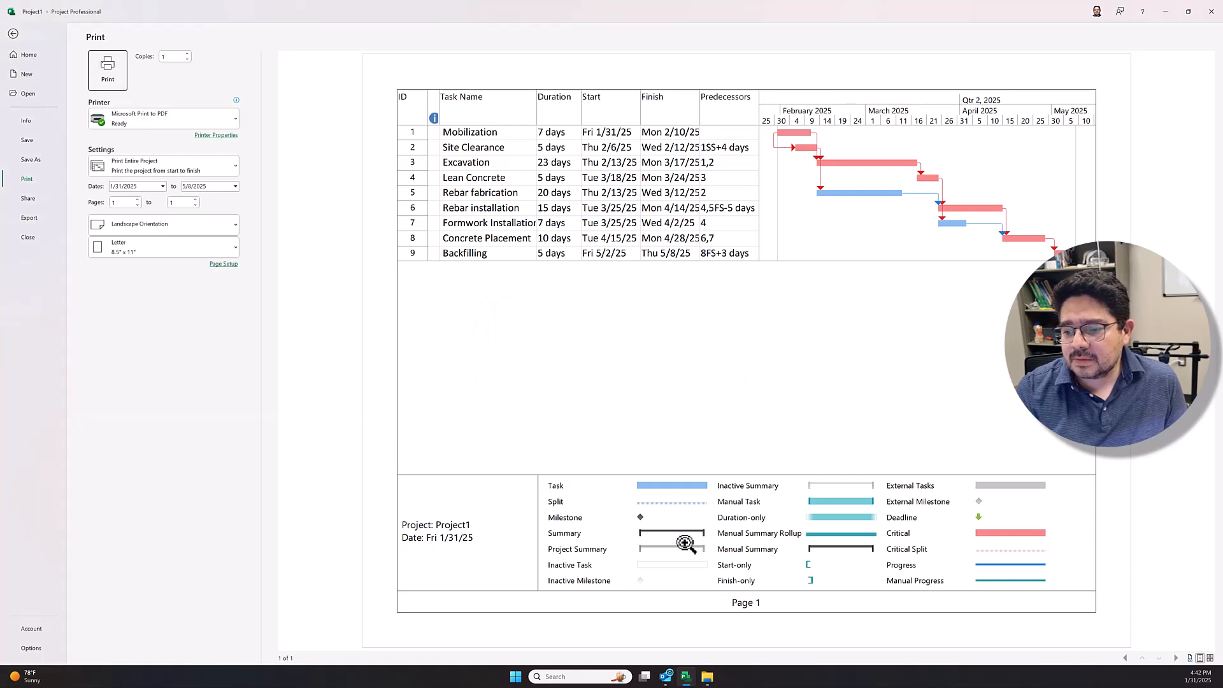
# Step: Switch to File Explorer, open Lab 3 - MS Project - Letter.pdf to check the printed page, close it and switch back to Microsoft Project
pyautogui.click(707, 678)
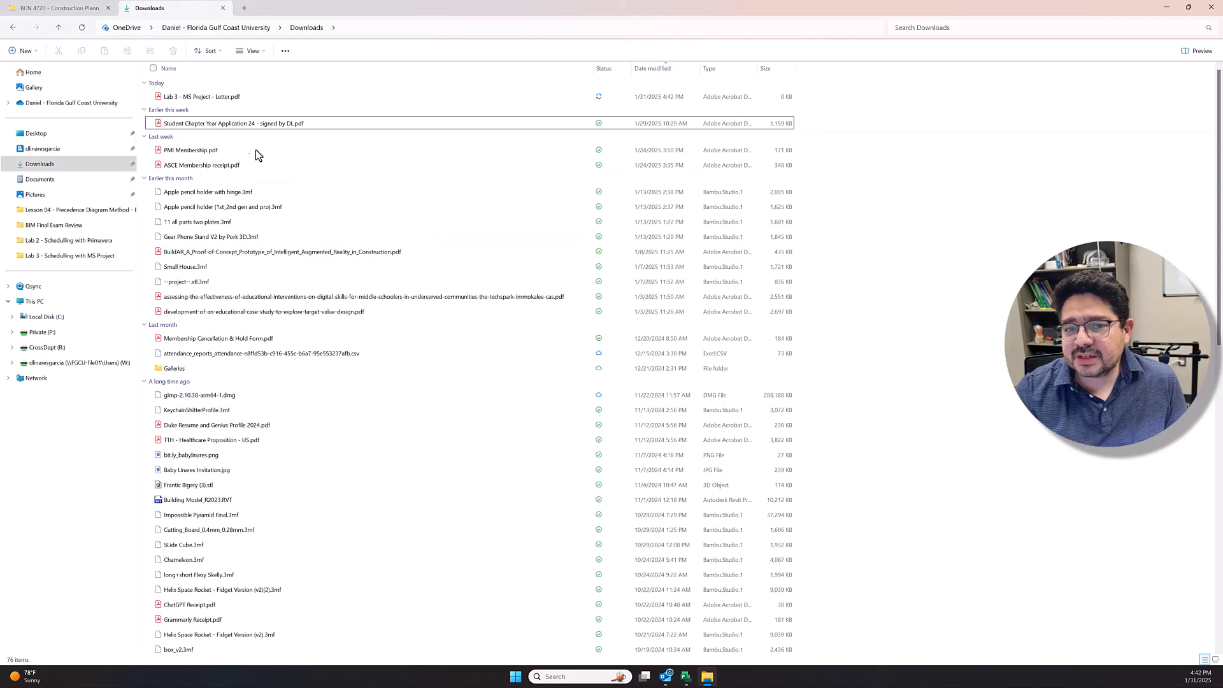
pyautogui.doubleClick(223, 101)
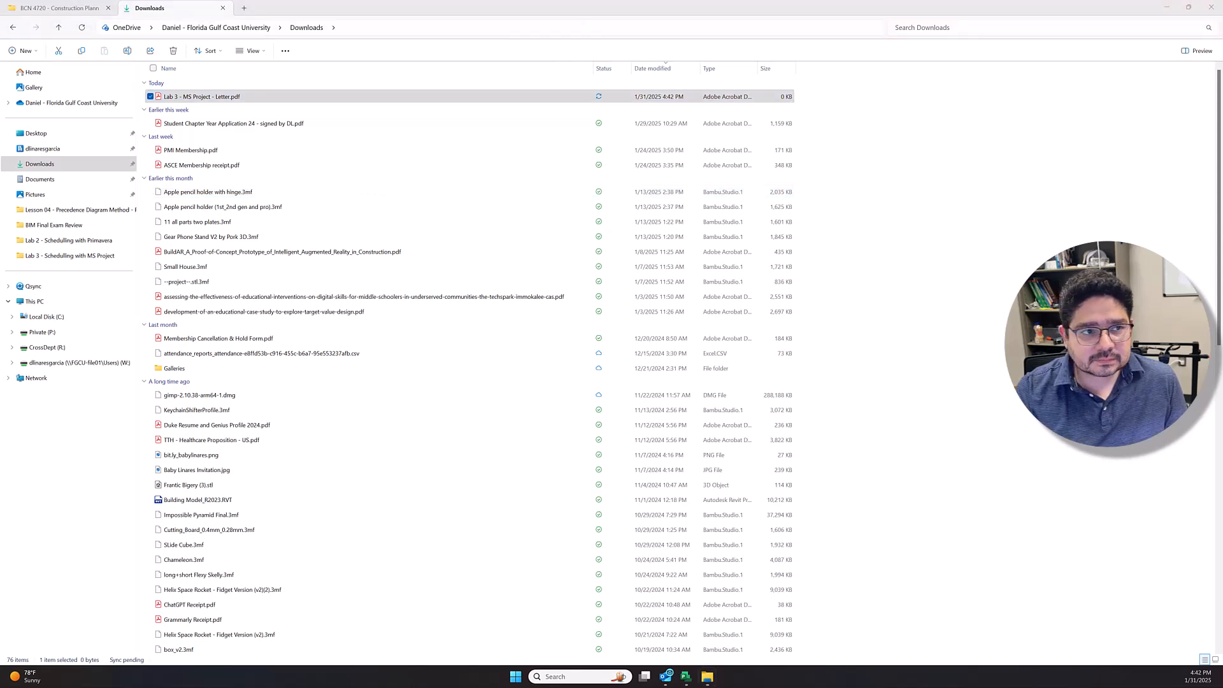
pyautogui.moveTo(0, 95); pyautogui.dragTo(439, 1)
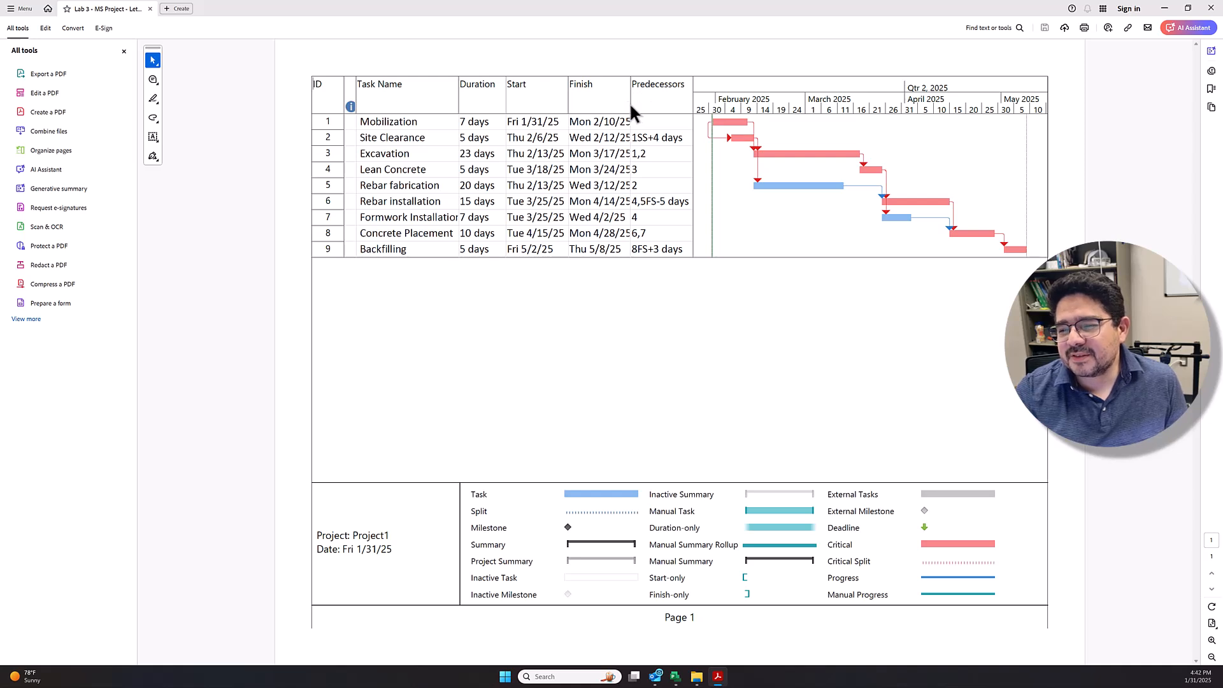
pyautogui.click(1210, 7)
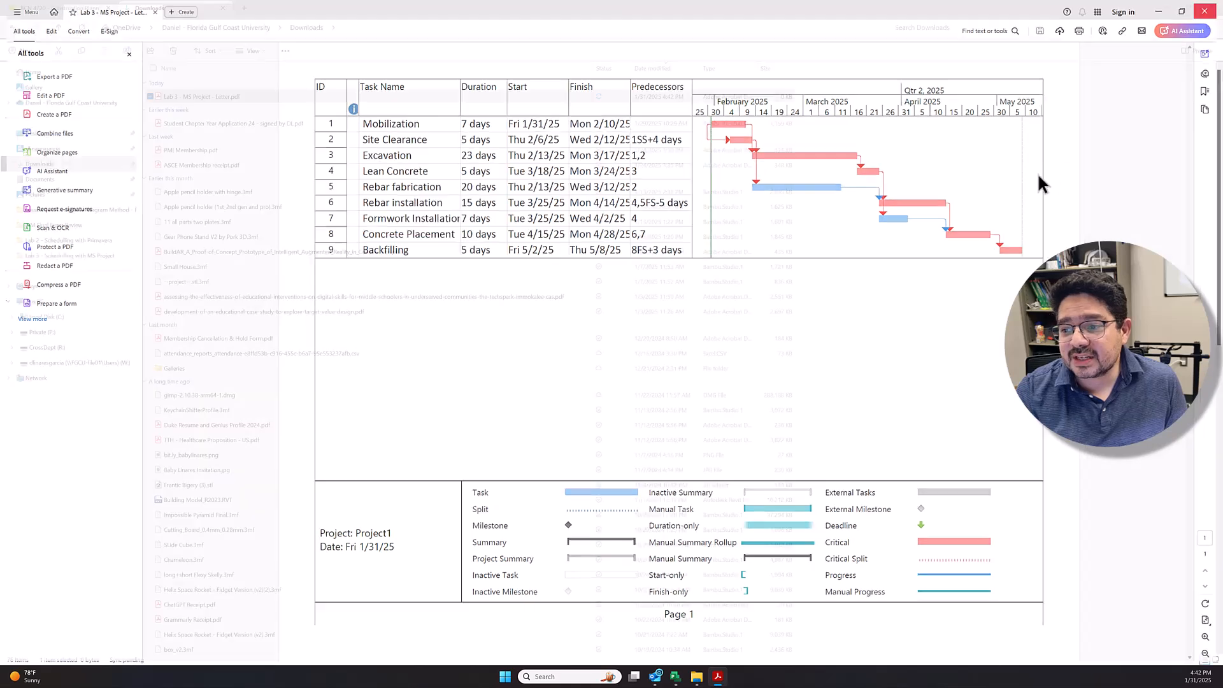
pyautogui.click(687, 676)
# Step: Return from the print view to the Gantt chart and widen the Start and Finish columns of the task table
pyautogui.click(14, 34)
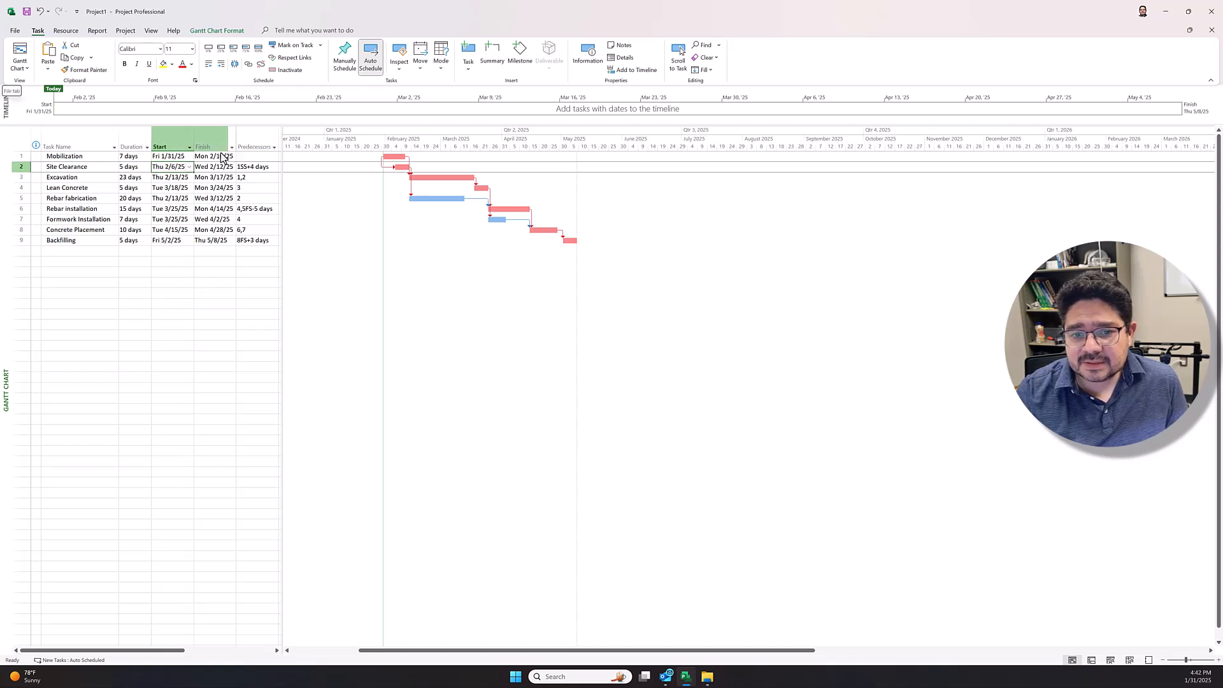
pyautogui.moveTo(193, 142); pyautogui.dragTo(245, 139)
pyautogui.click(221, 351)
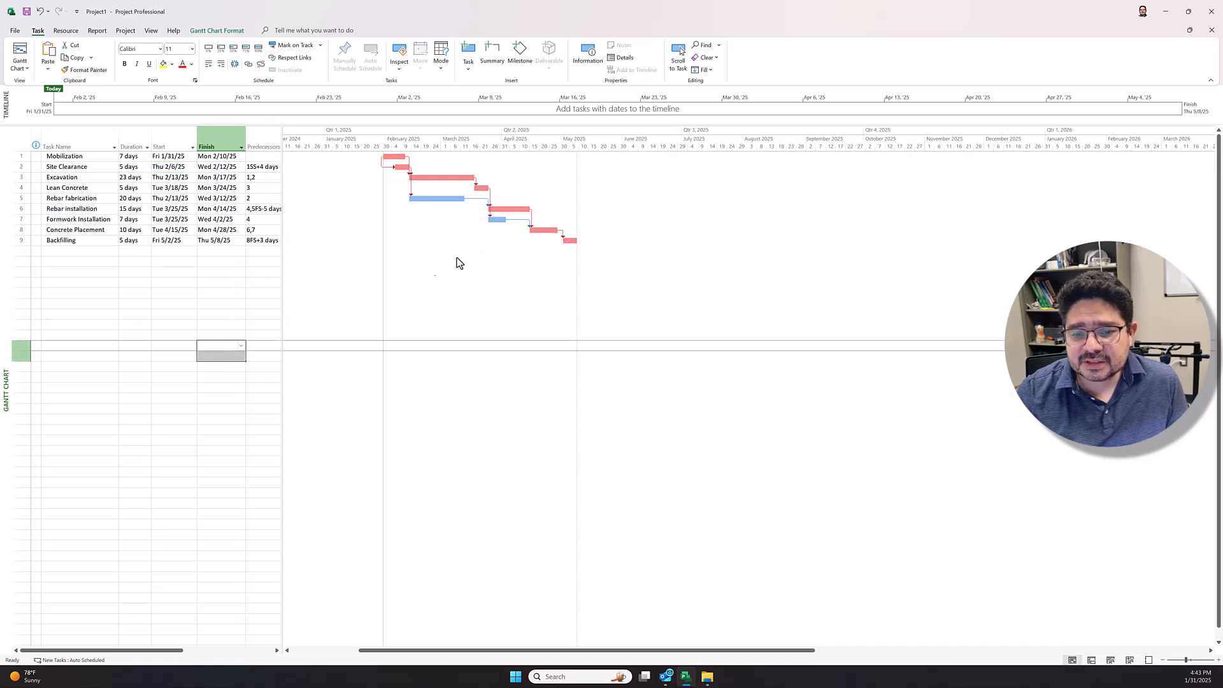
# Step: Add a Successors column after Predecessors and fit the task table's width to end just after it
pyautogui.moveTo(282, 159); pyautogui.dragTo(339, 164)
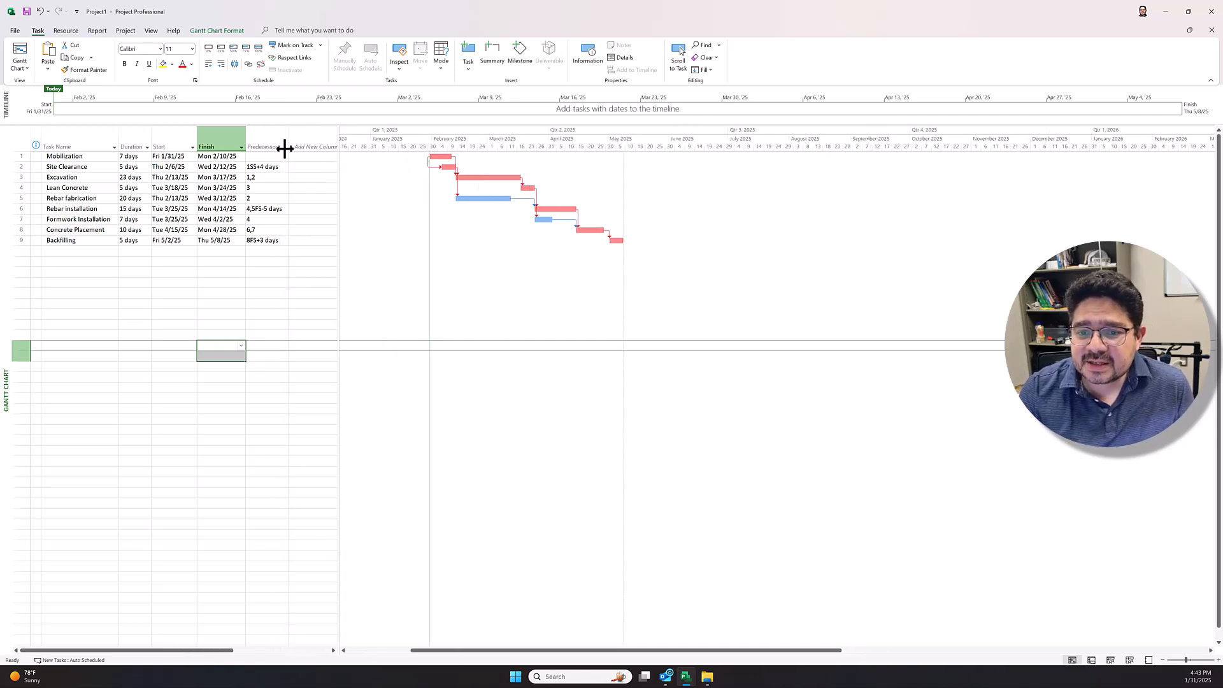
pyautogui.click(326, 138)
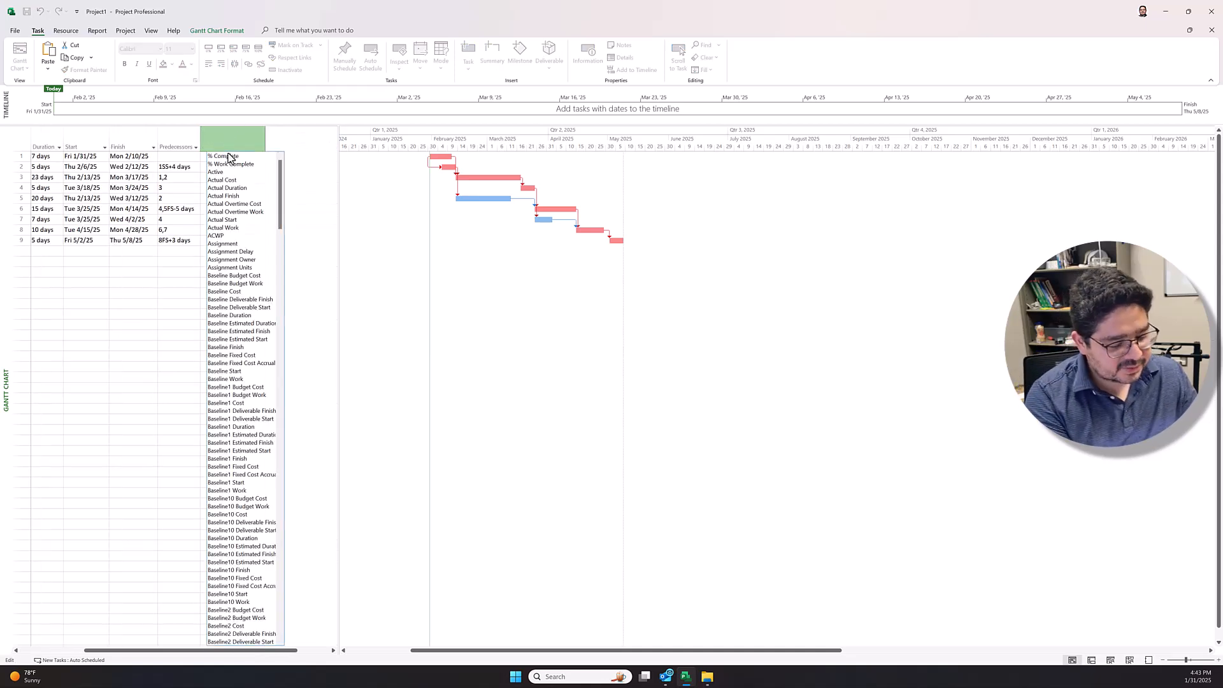
pyautogui.write('Successors')
pyautogui.press('Return')
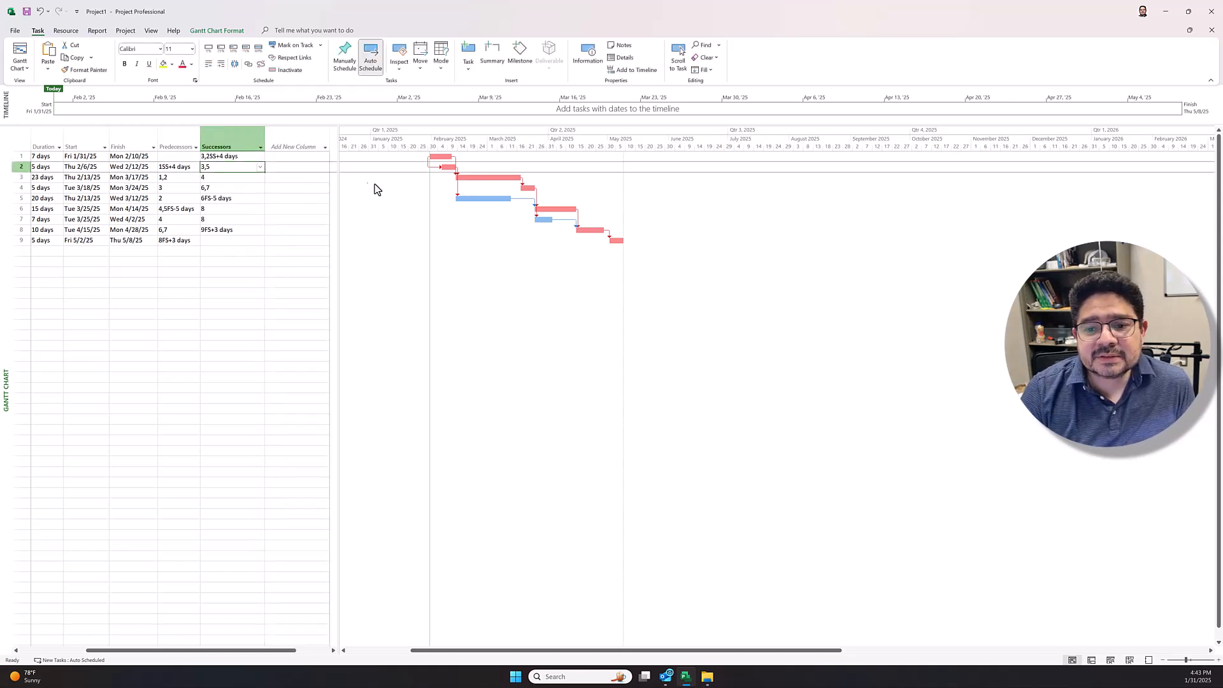
pyautogui.moveTo(338, 165); pyautogui.dragTo(276, 164)
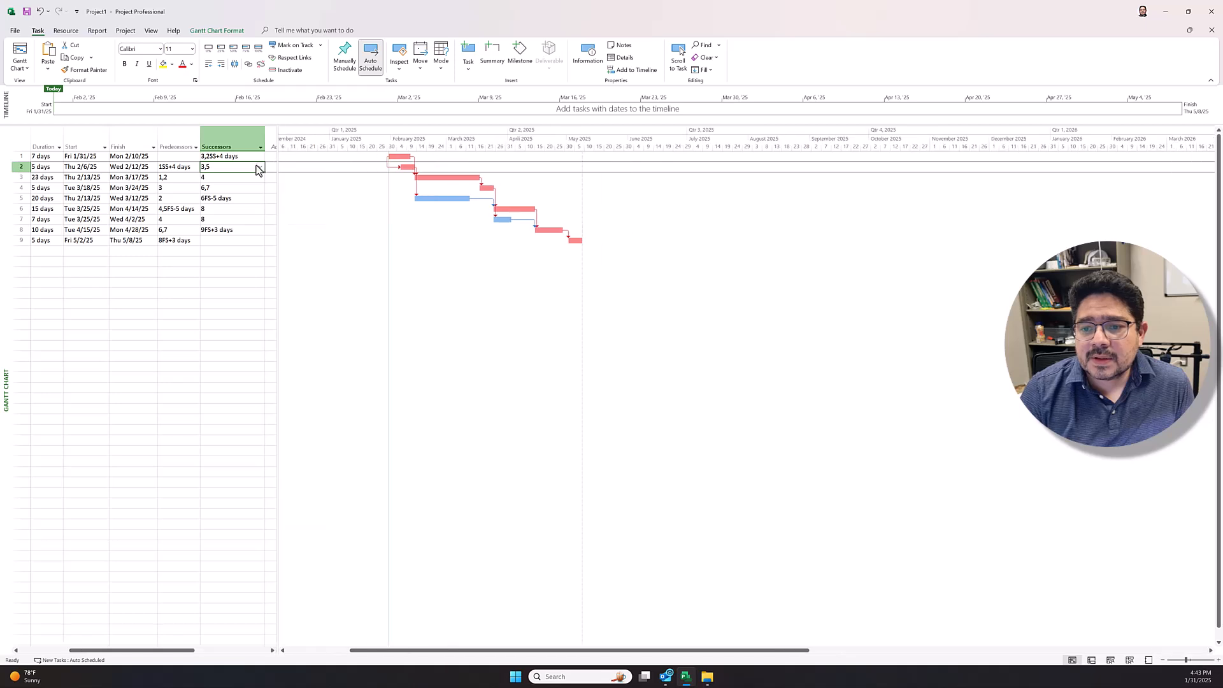
# Step: Set the print paper size to Tabloid 11" x 17" and return to the Gantt chart
pyautogui.click(15, 30)
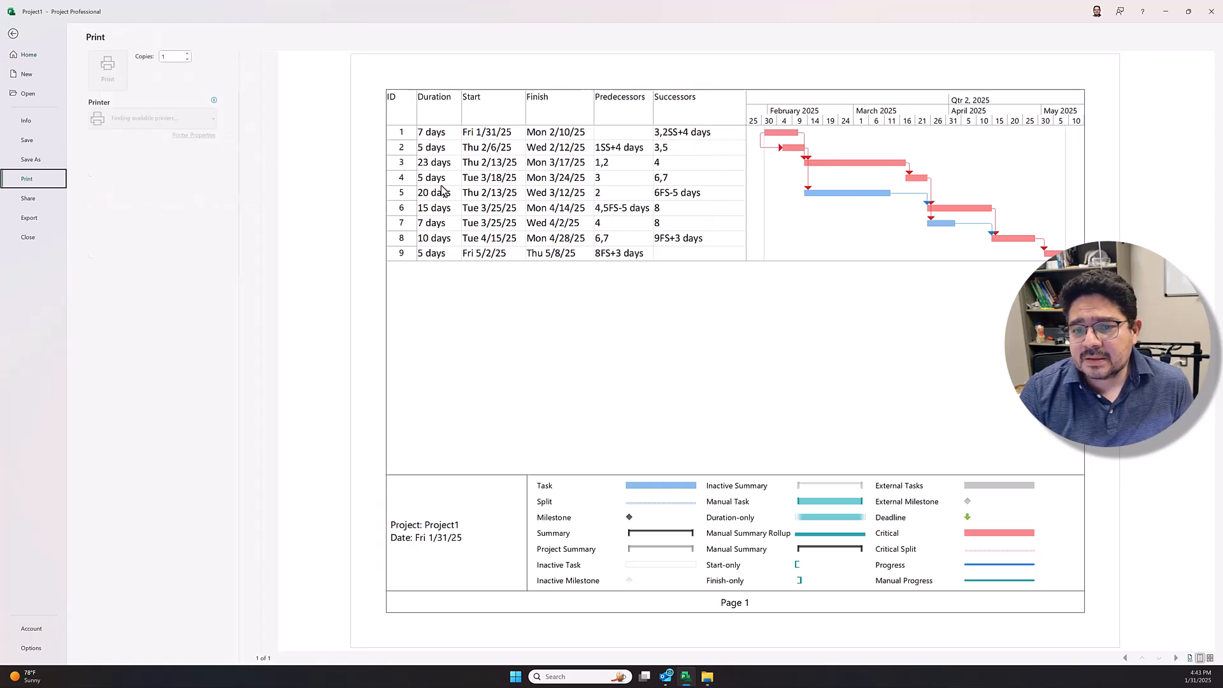
pyautogui.click(177, 254)
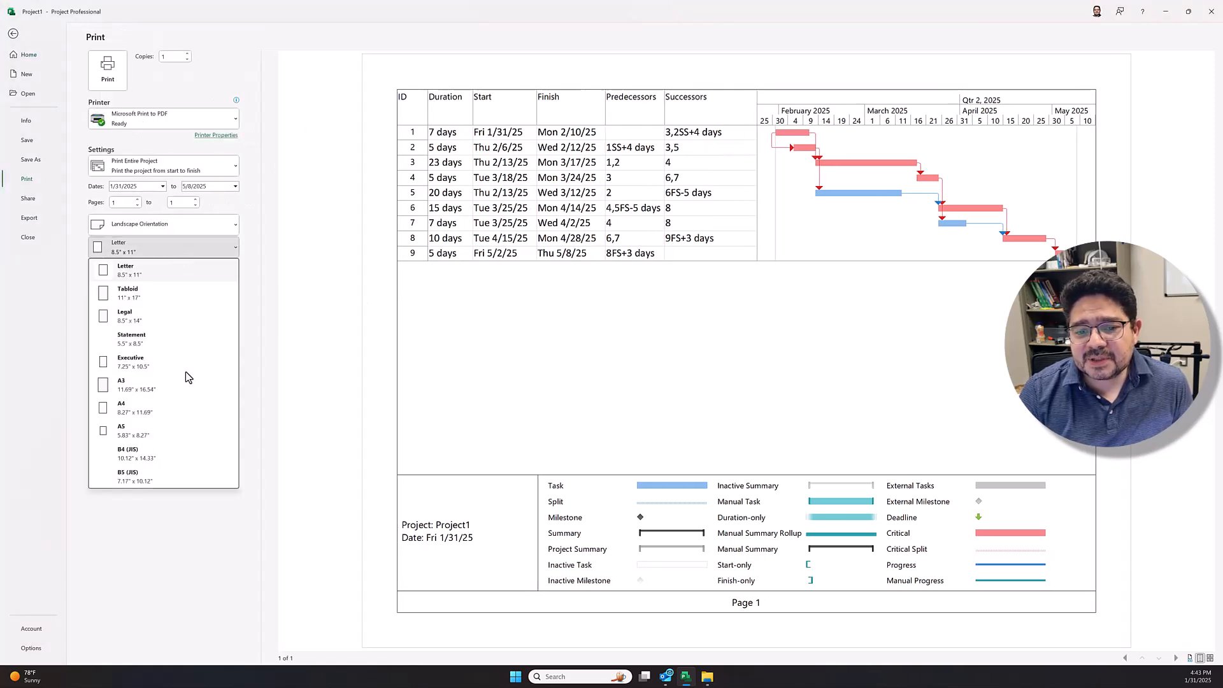
pyautogui.click(142, 293)
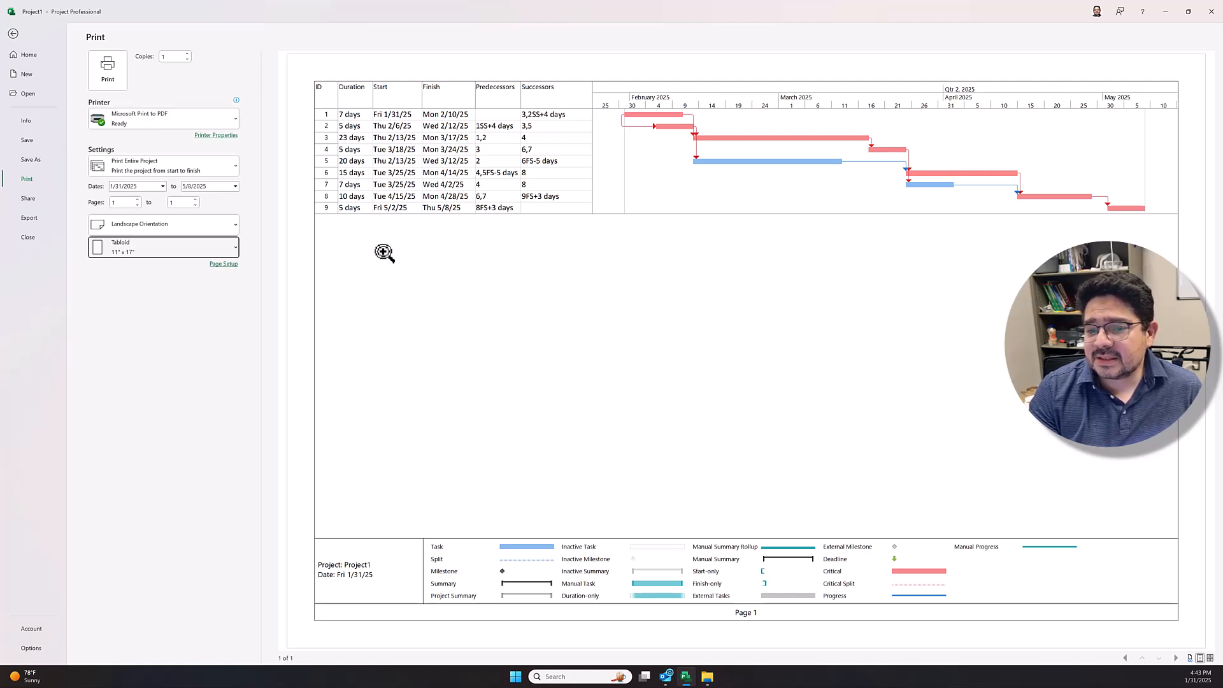
pyautogui.click(13, 33)
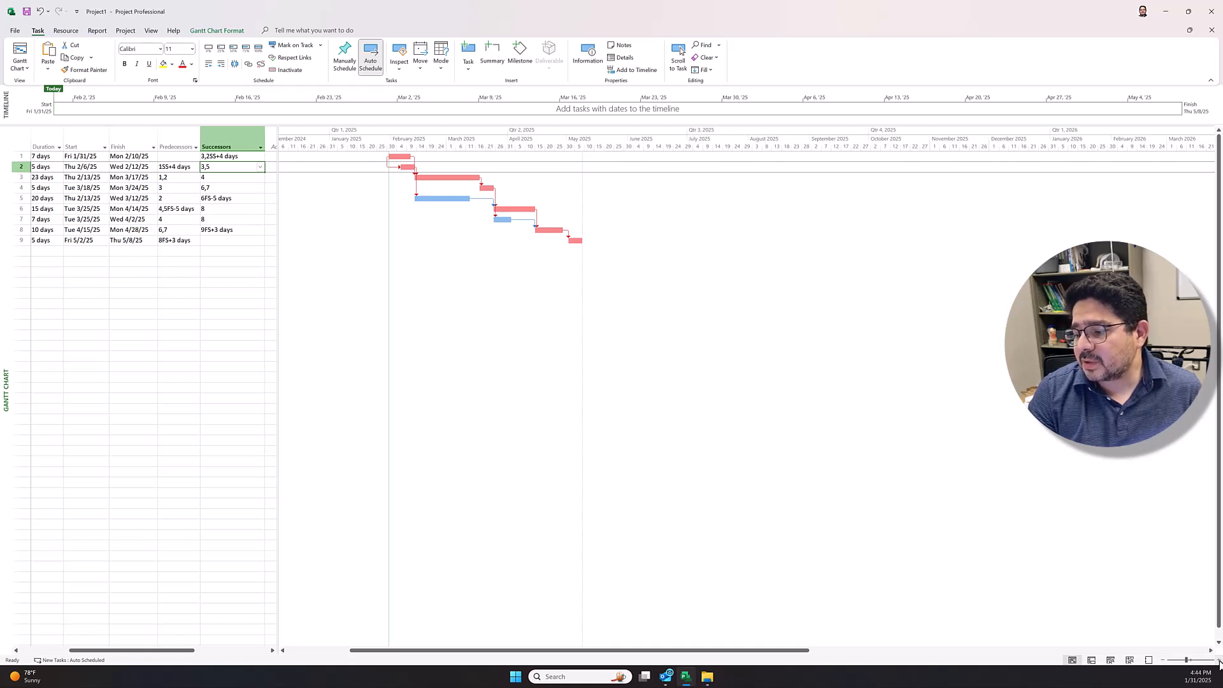
# Step: Zoom the Gantt timescale in one level and check in the print preview how the schedule fits the page
pyautogui.click(1218, 661)
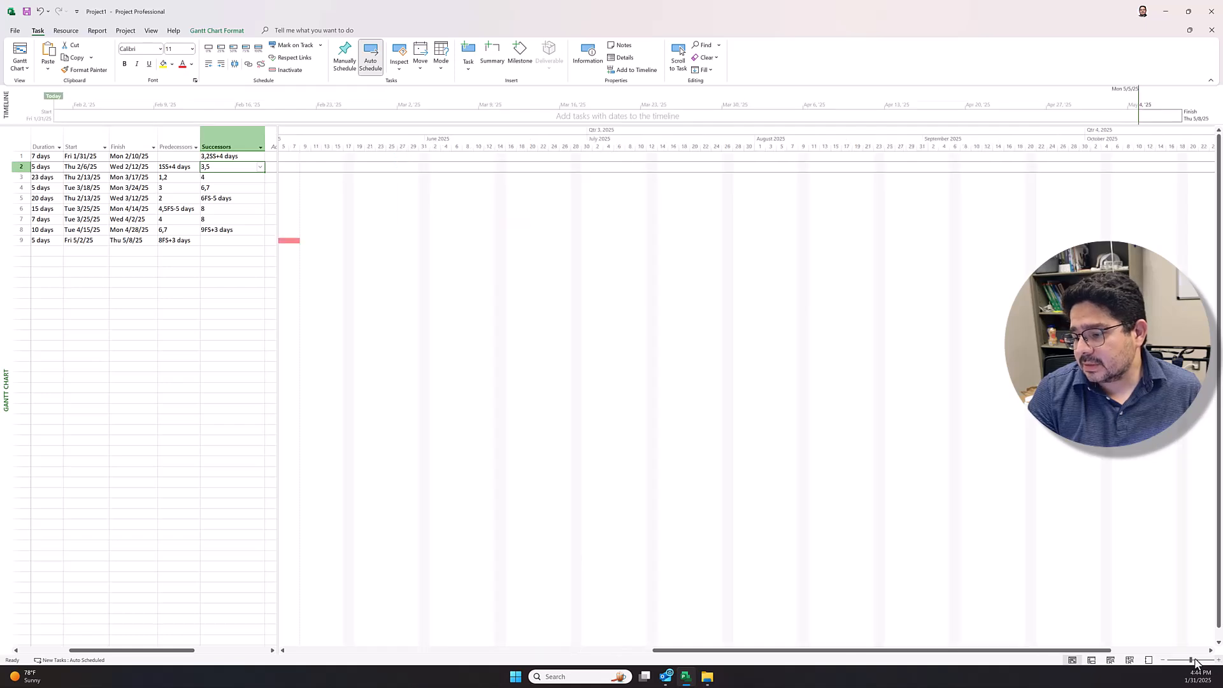
pyautogui.moveTo(943, 652); pyautogui.dragTo(570, 651)
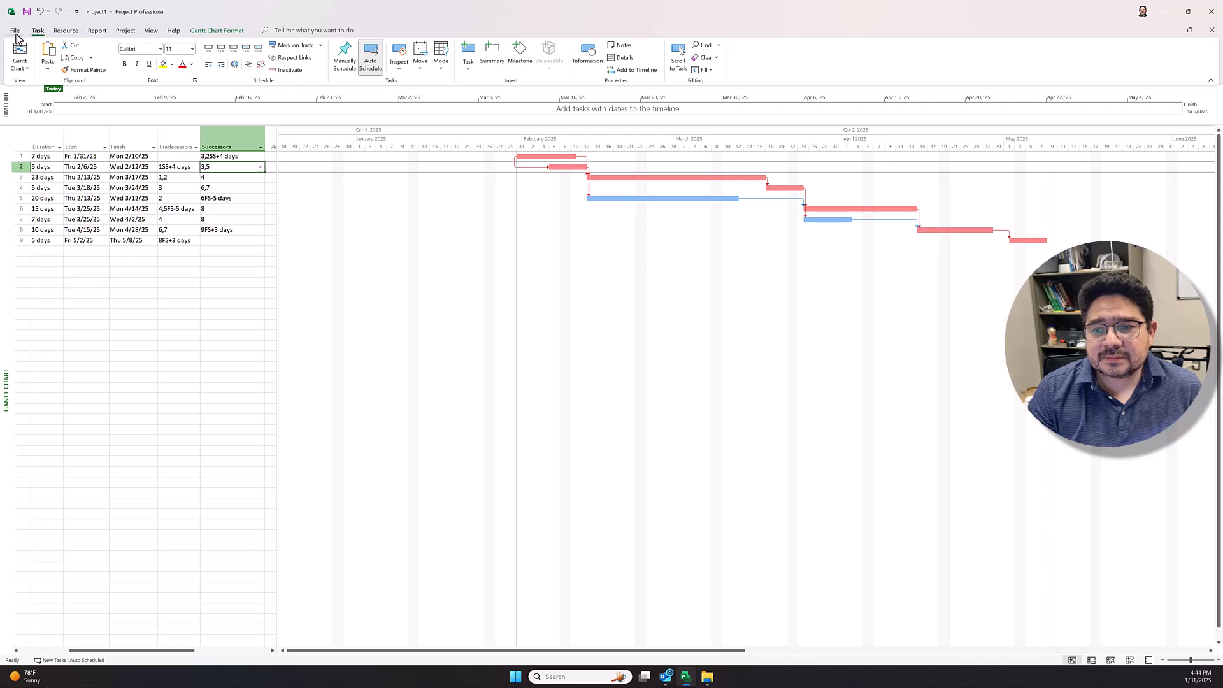
pyautogui.click(16, 33)
pyautogui.click(25, 178)
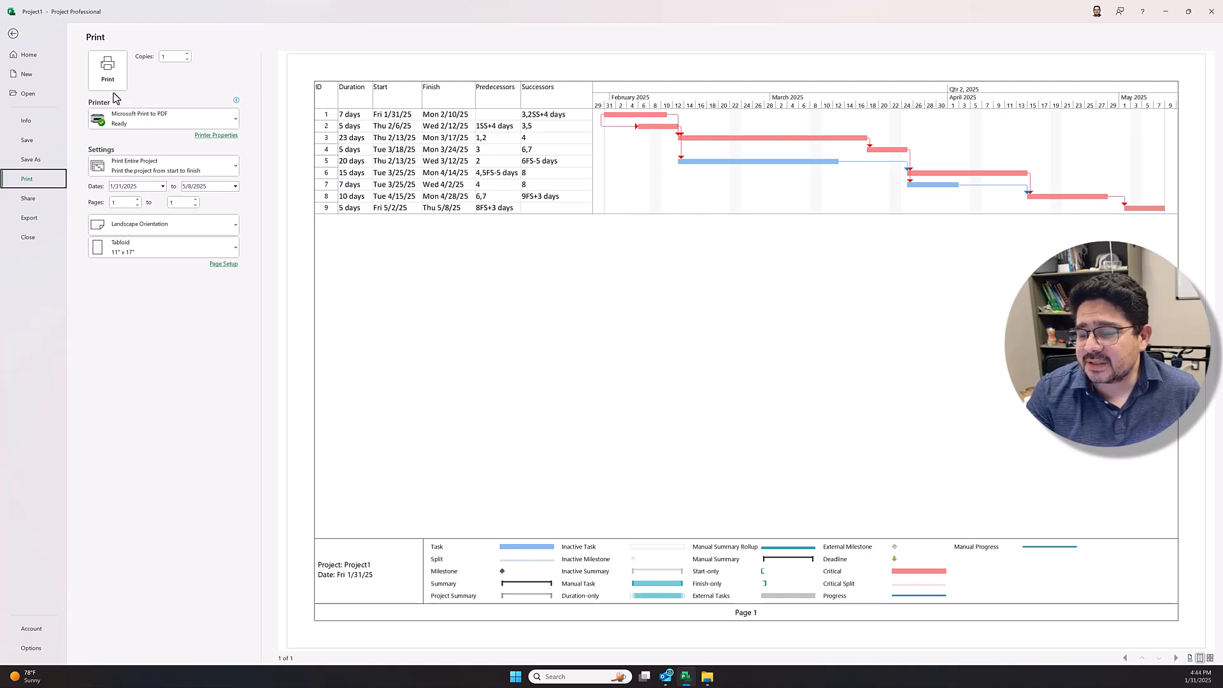
pyautogui.click(13, 34)
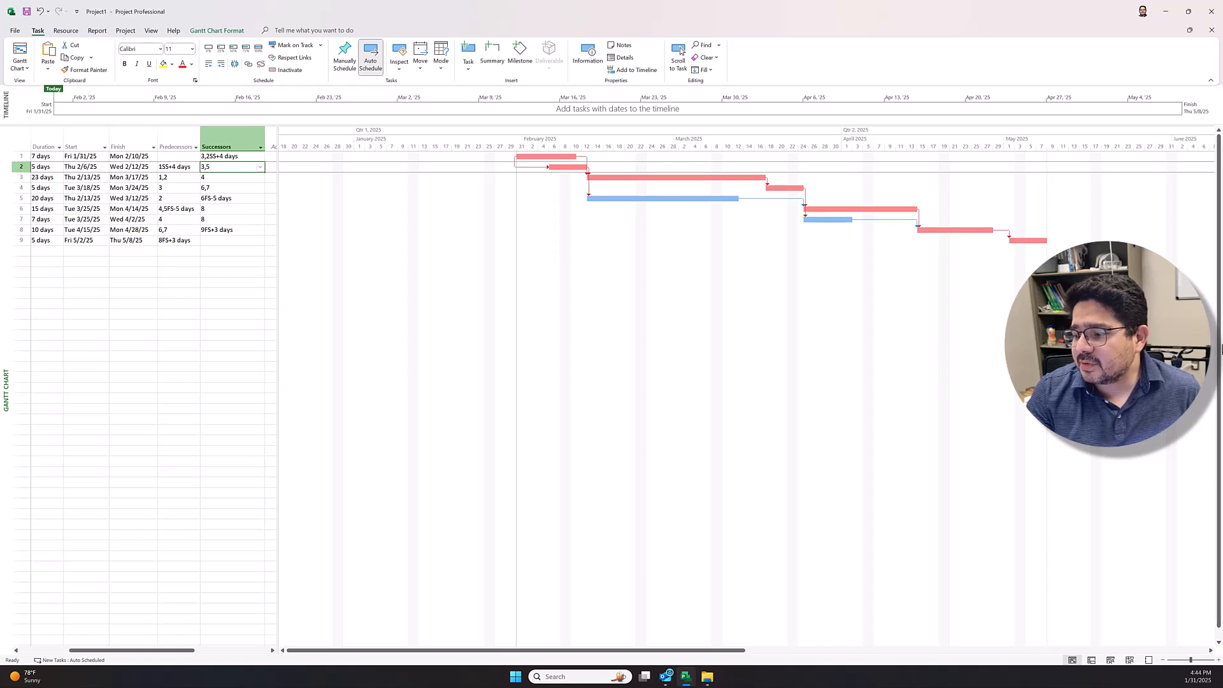
# Step: Try the Gantt timescale one zoom level closer, check the first two pages of the print preview, and zoom back out
pyautogui.click(1217, 662)
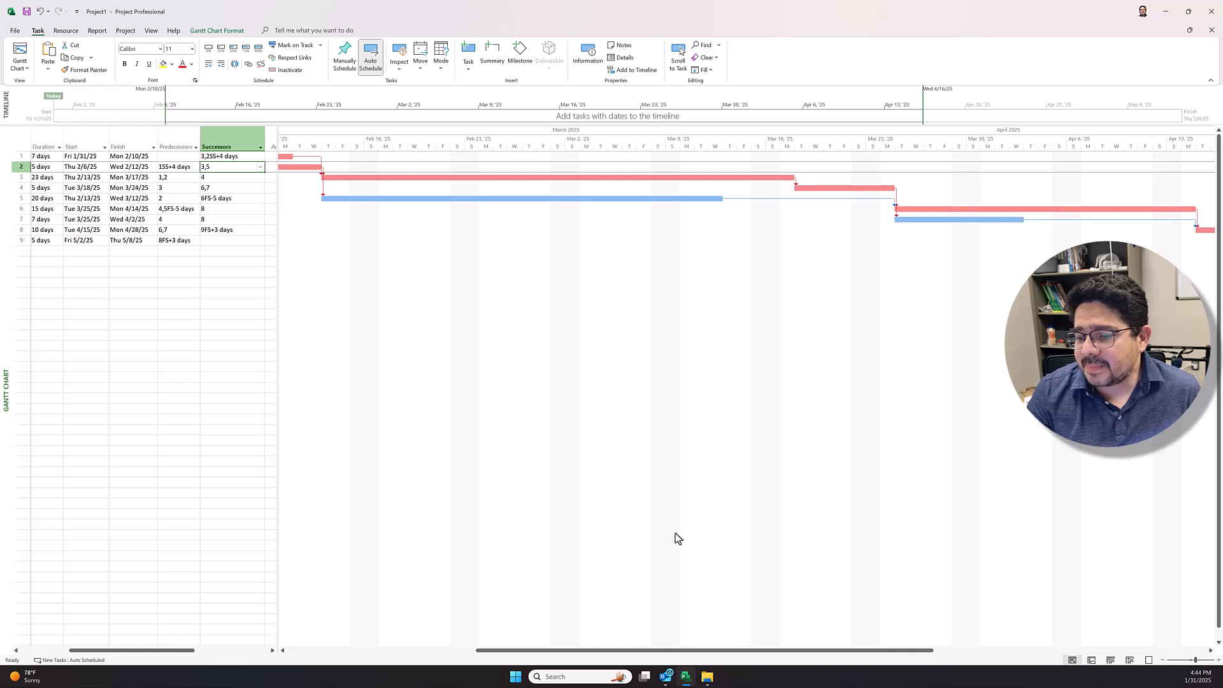
pyautogui.moveTo(614, 652); pyautogui.dragTo(503, 649)
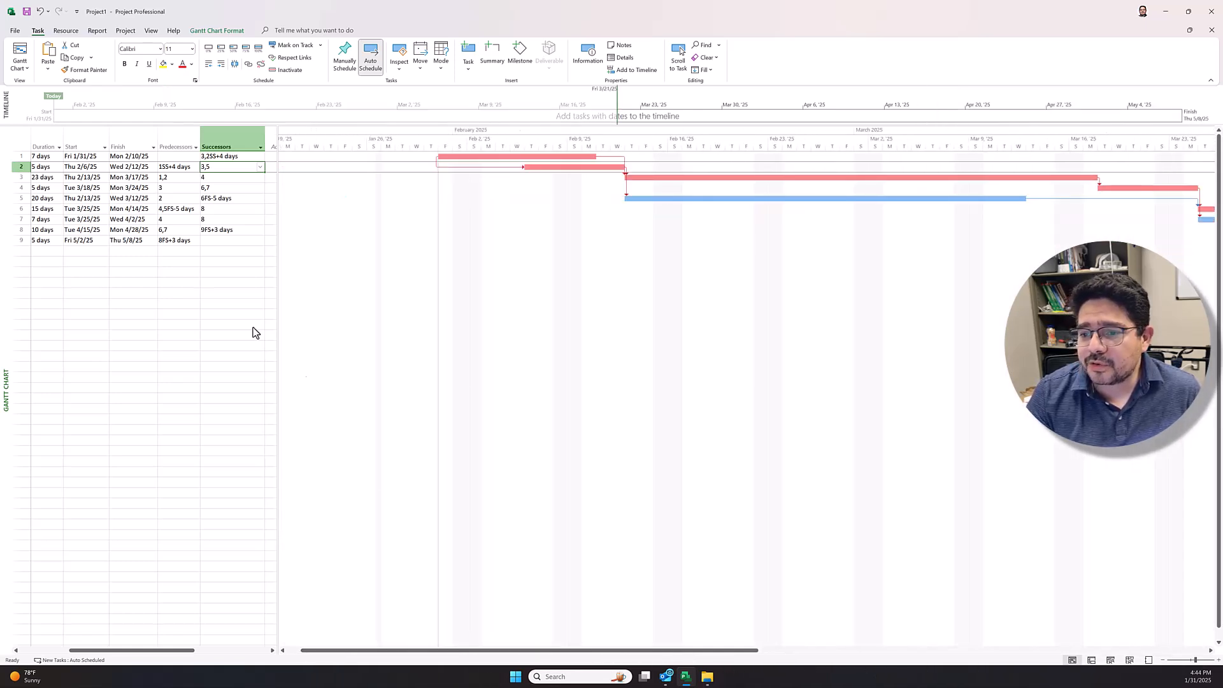
pyautogui.click(16, 33)
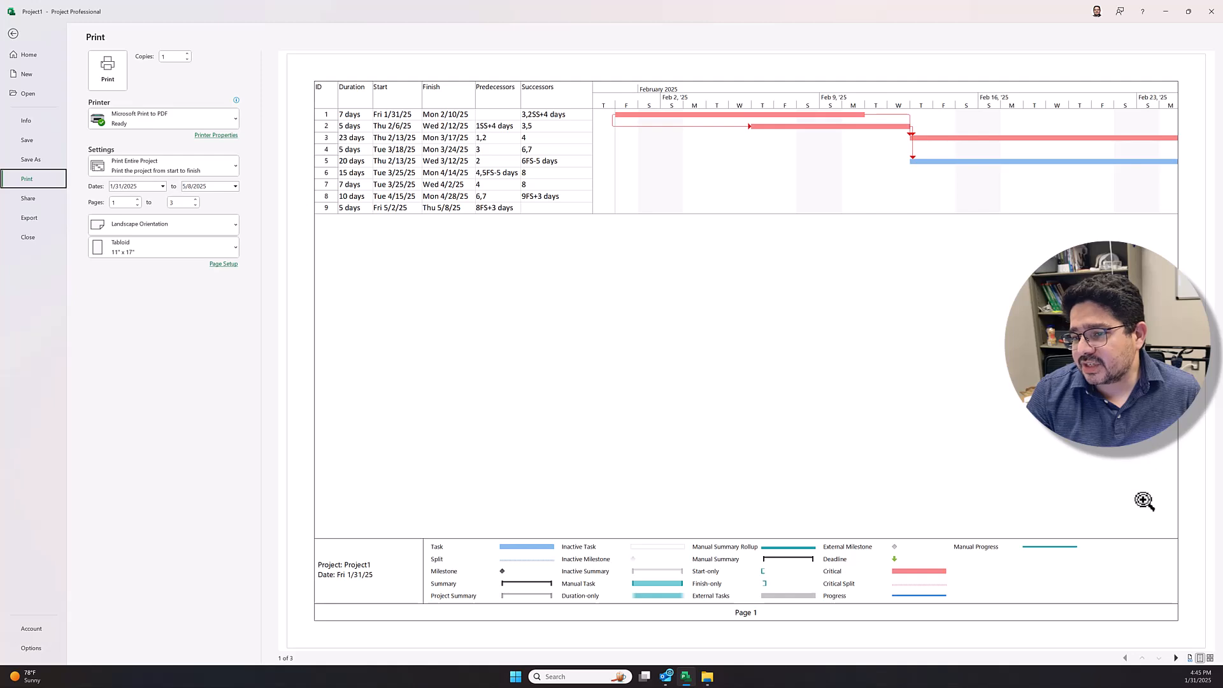
pyautogui.click(1176, 658)
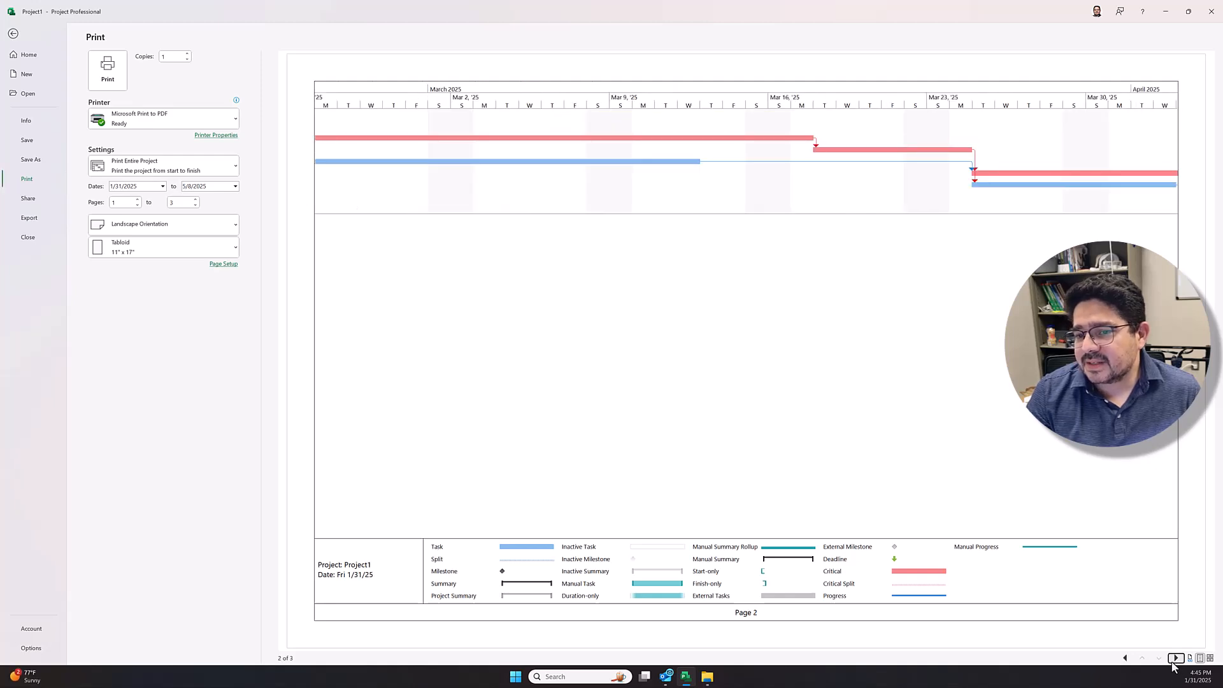
pyautogui.click(12, 34)
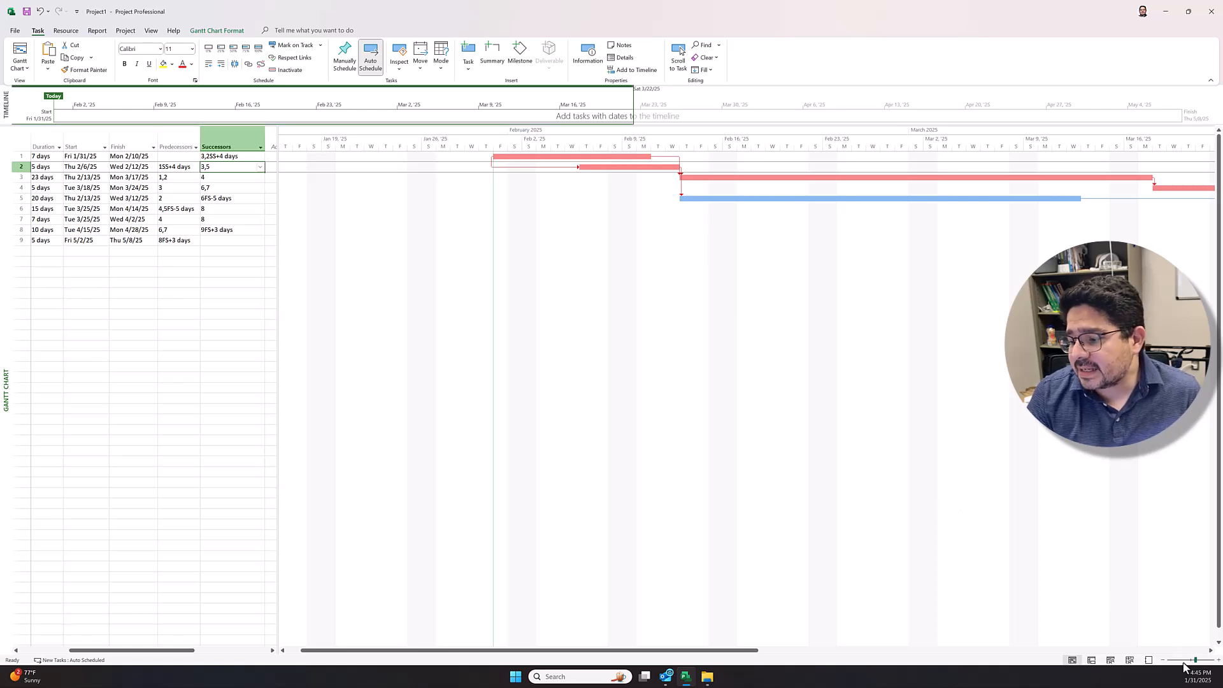
pyautogui.click(1162, 661)
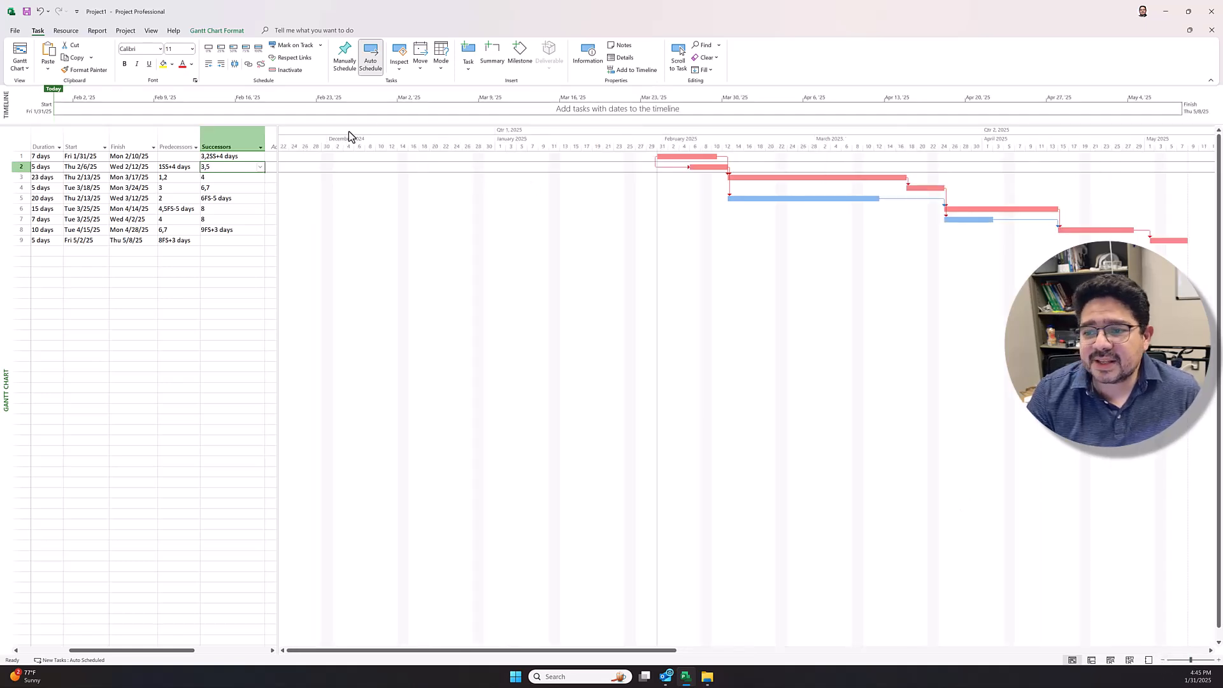
pyautogui.click(16, 31)
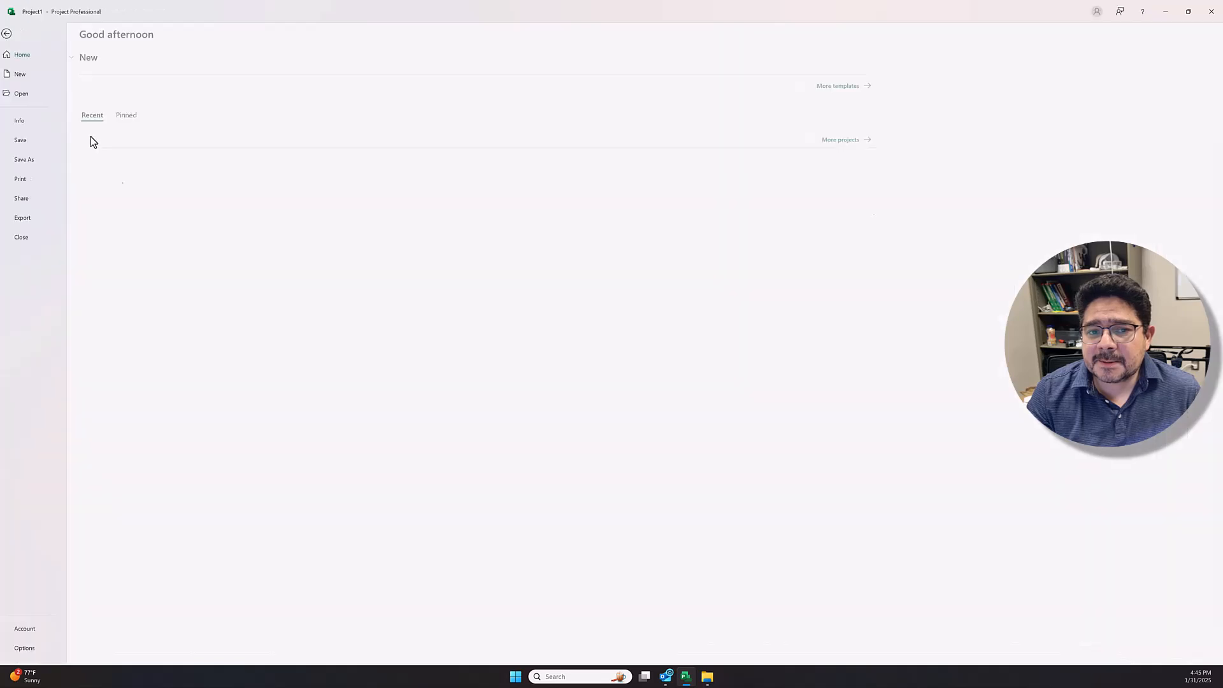
pyautogui.click(13, 30)
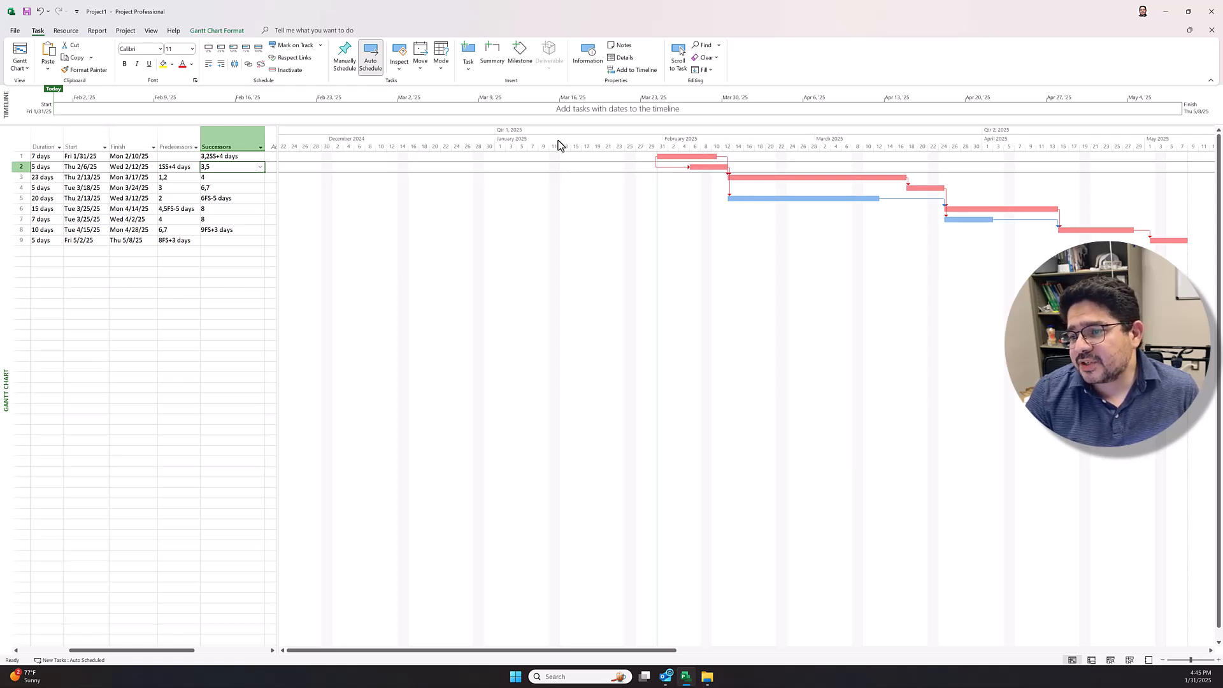
# Step: Set the units of the Gantt timescale's top tier to years
pyautogui.rightClick(525, 137)
pyautogui.click(562, 157)
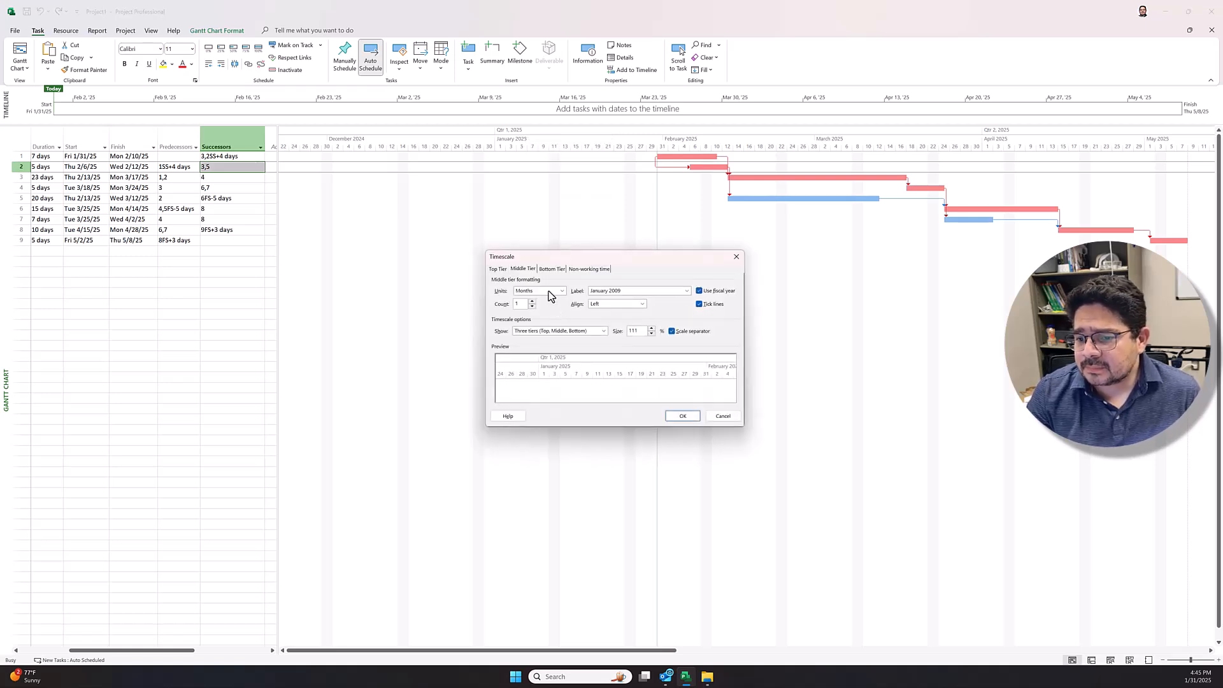
pyautogui.click(498, 268)
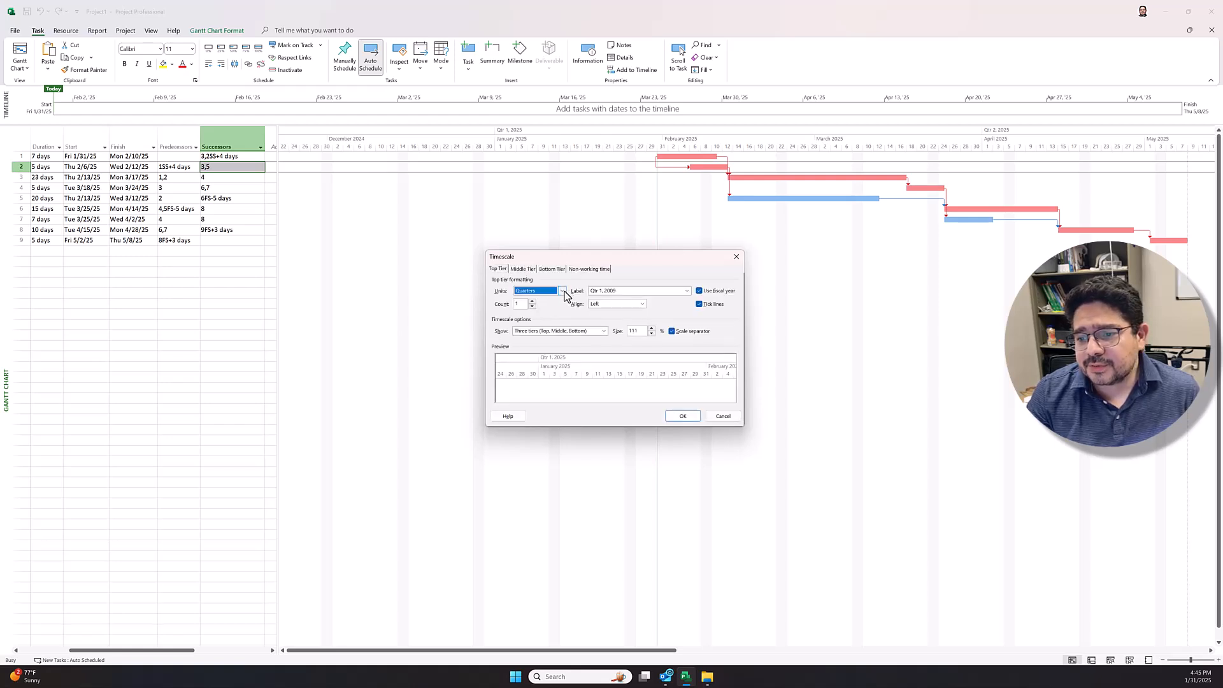
pyautogui.click(562, 290)
pyautogui.click(540, 300)
# Step: Label the timescale's middle tier with the month name only, in the "January" format, and apply the timescale settings
pyautogui.click(522, 268)
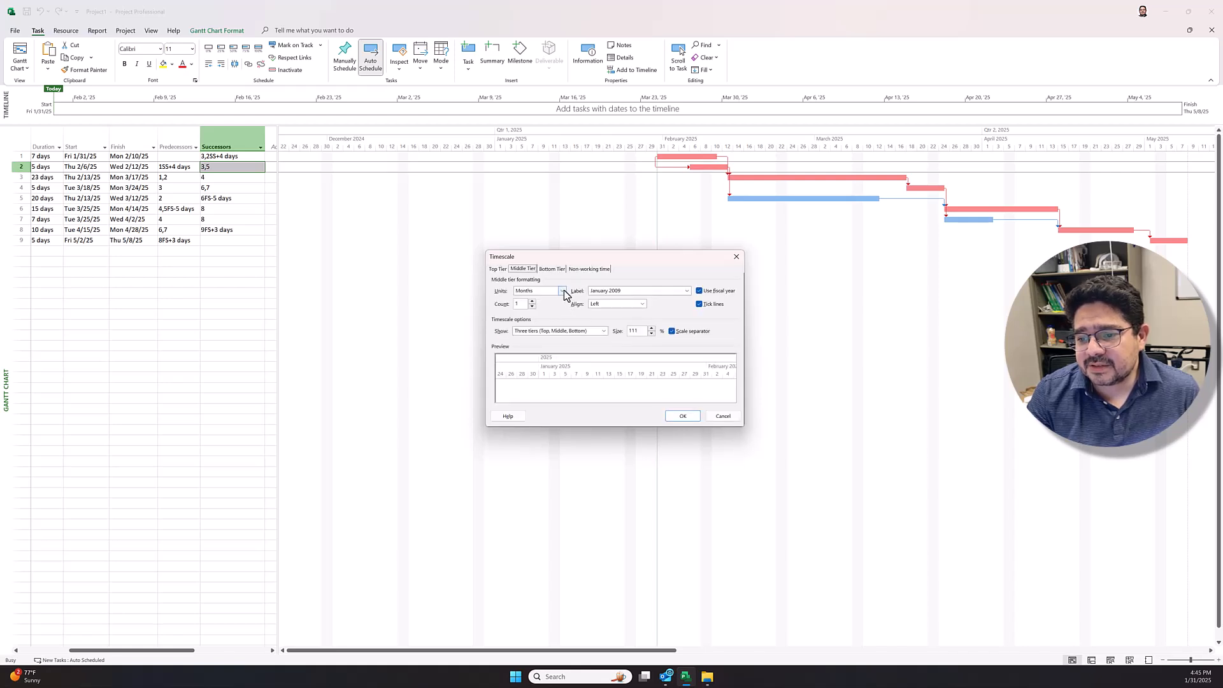
pyautogui.click(687, 291)
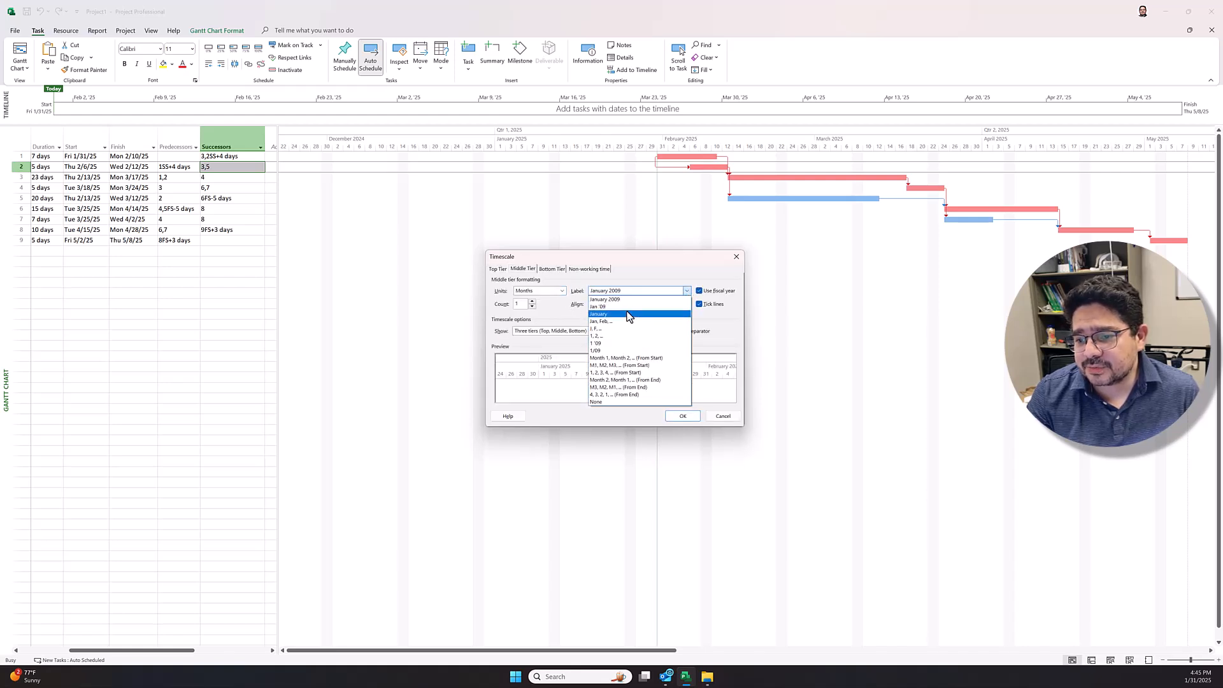
pyautogui.click(622, 312)
pyautogui.click(553, 268)
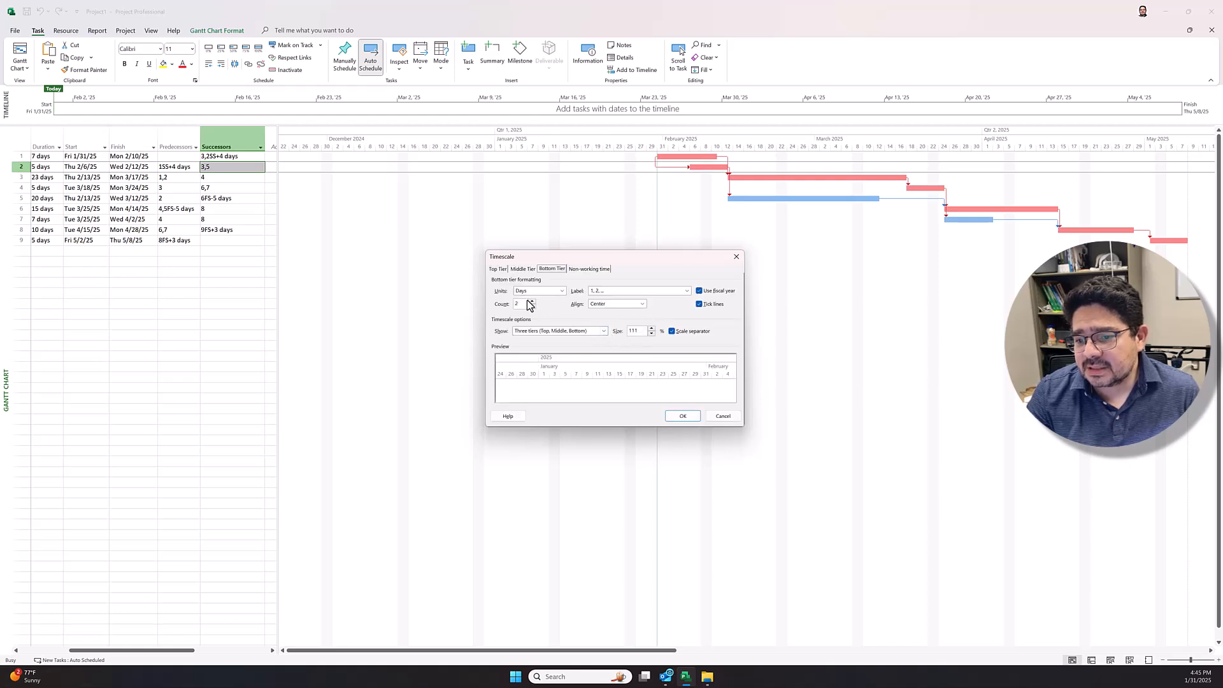
pyautogui.click(681, 416)
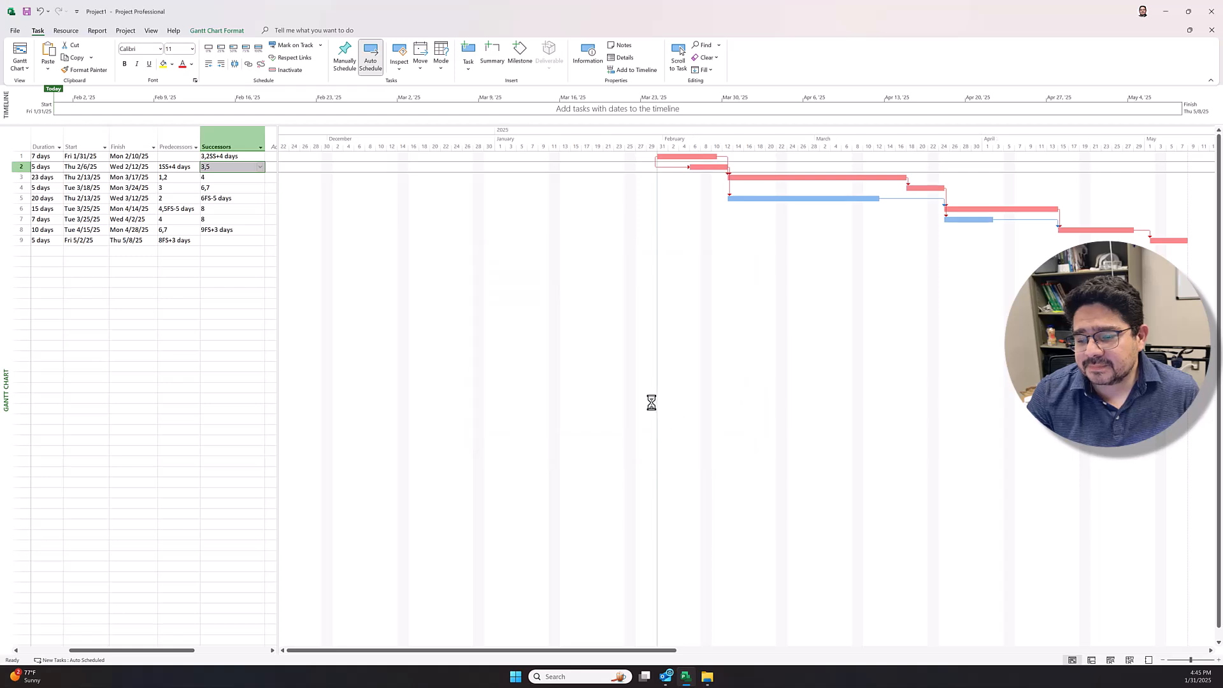
# Step: Print the schedule to PDF on Tabloid paper, saving it in Downloads as "Lab 3 - MS Project - Tabloid.pdf"
pyautogui.click(14, 31)
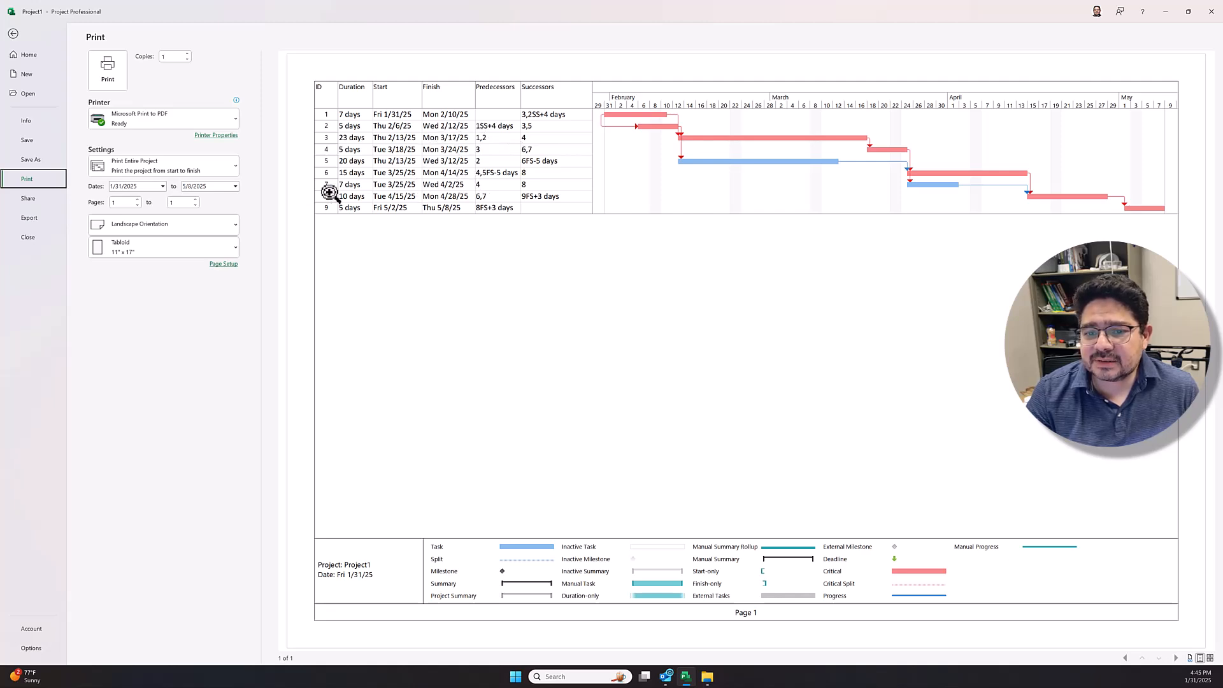
pyautogui.click(108, 70)
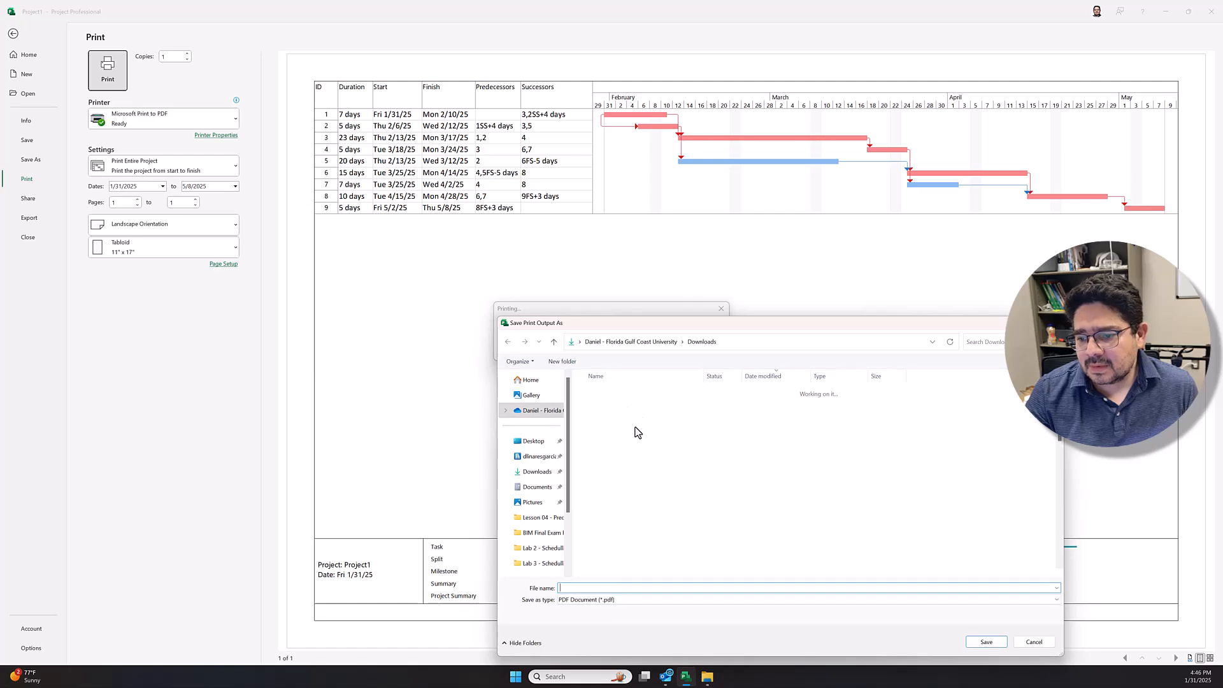
pyautogui.click(628, 407)
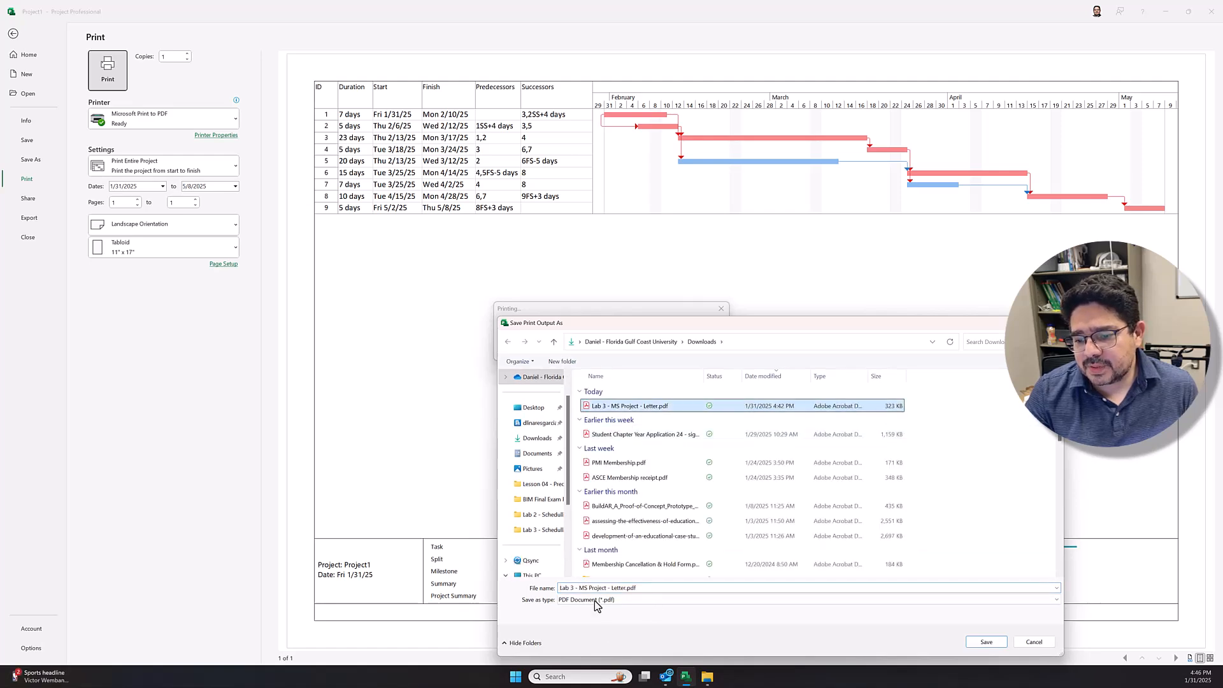
pyautogui.doubleClick(613, 587)
pyautogui.click(626, 589)
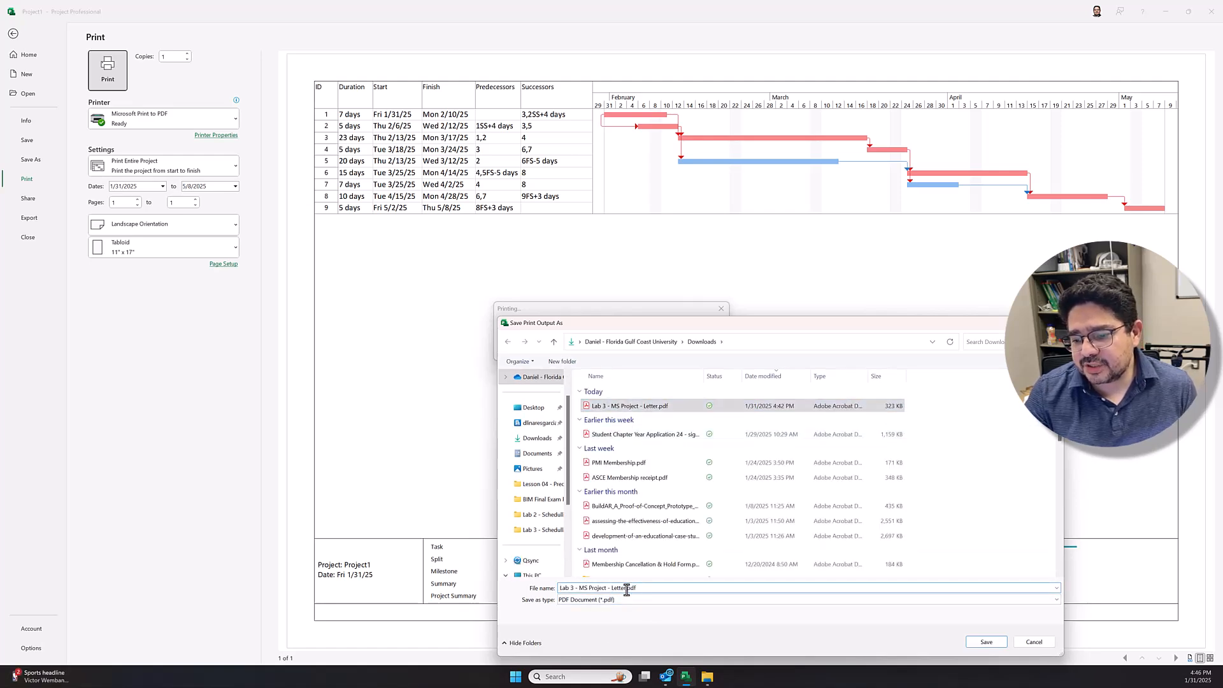
pyautogui.moveTo(626, 590); pyautogui.dragTo(611, 591)
pyautogui.write('Tabloid')
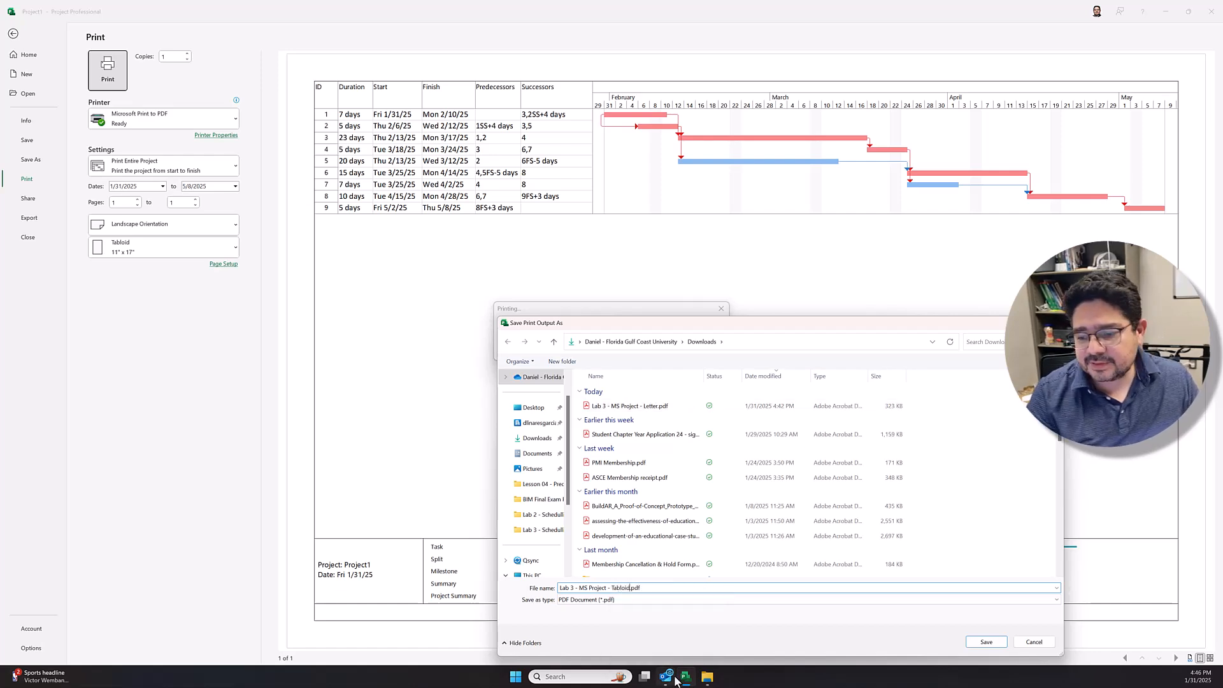
pyautogui.click(987, 642)
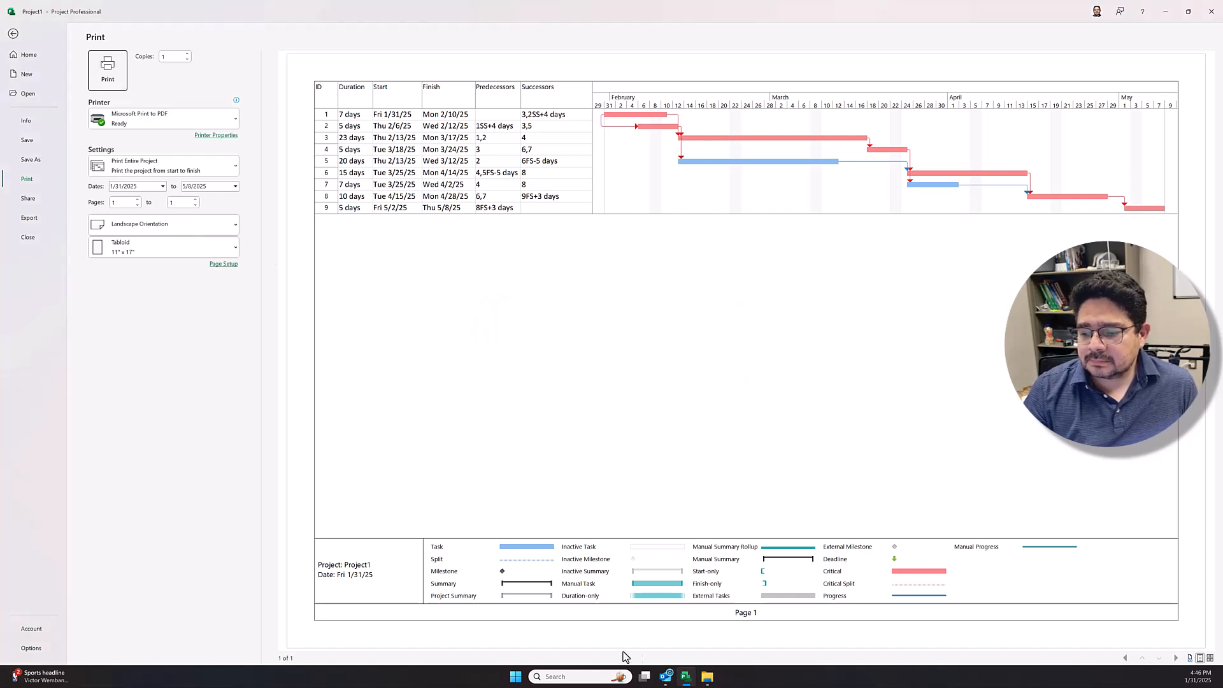
# Step: Switch to the Downloads folder in File Explorer, refresh it, open the Tabloid PDF to check the printed schedule, and close it
pyautogui.click(712, 683)
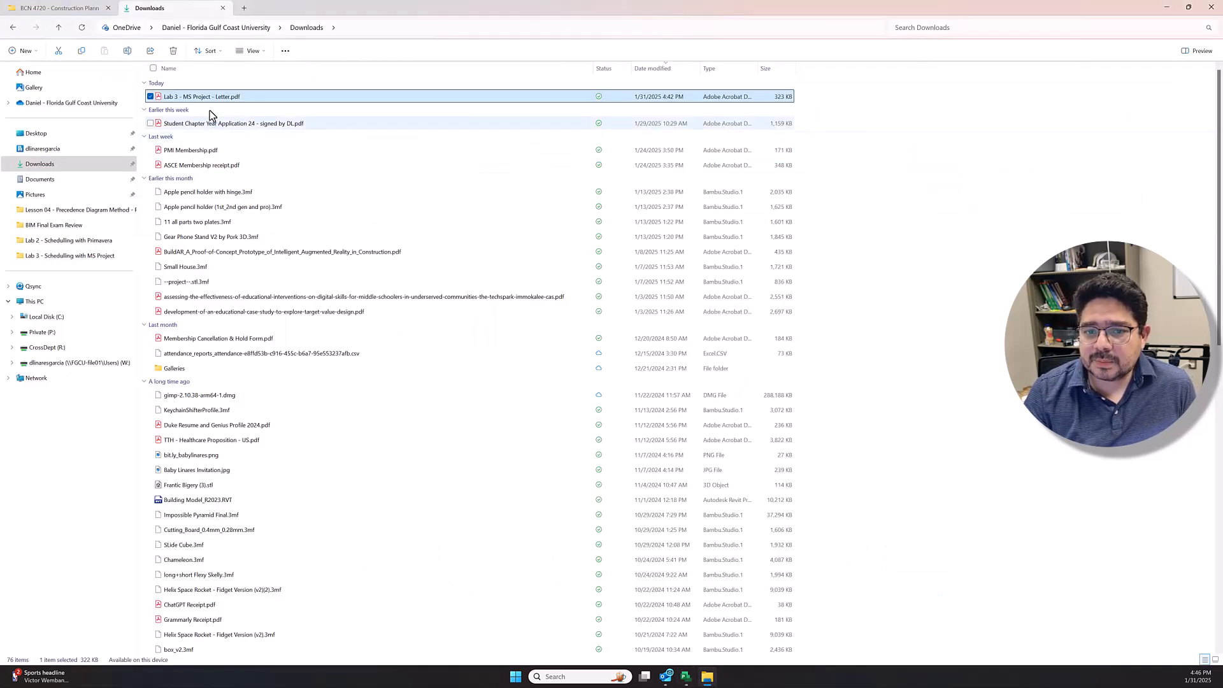
pyautogui.click(82, 28)
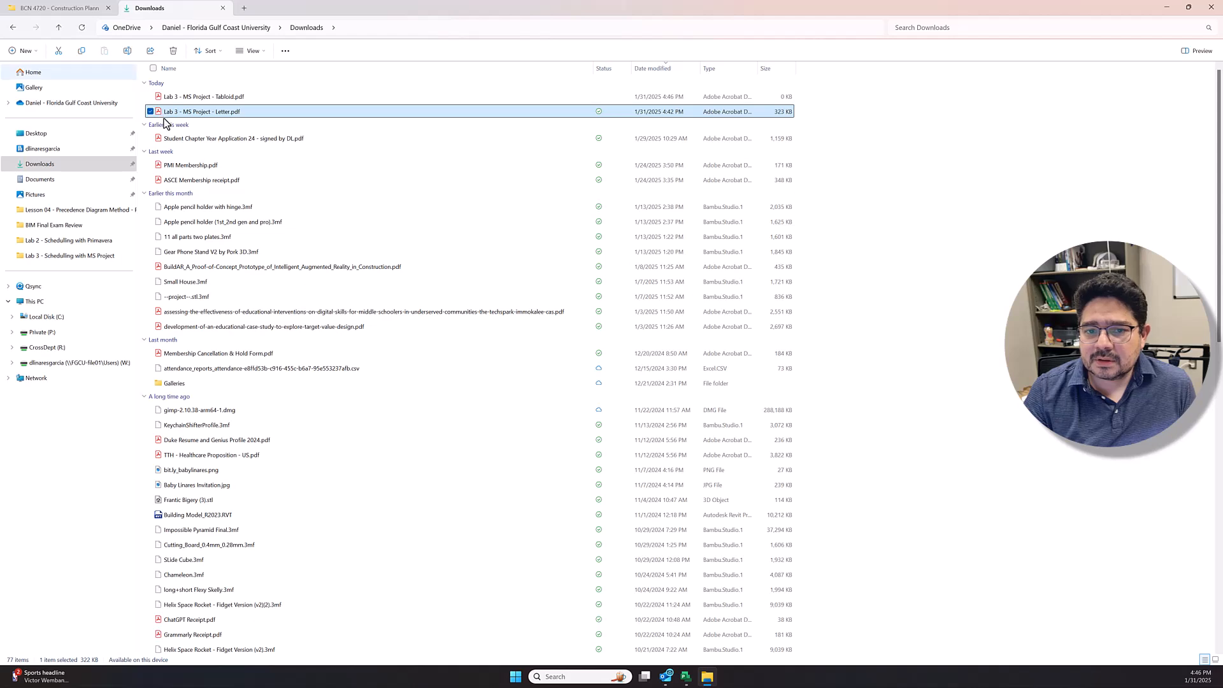
pyautogui.click(200, 96)
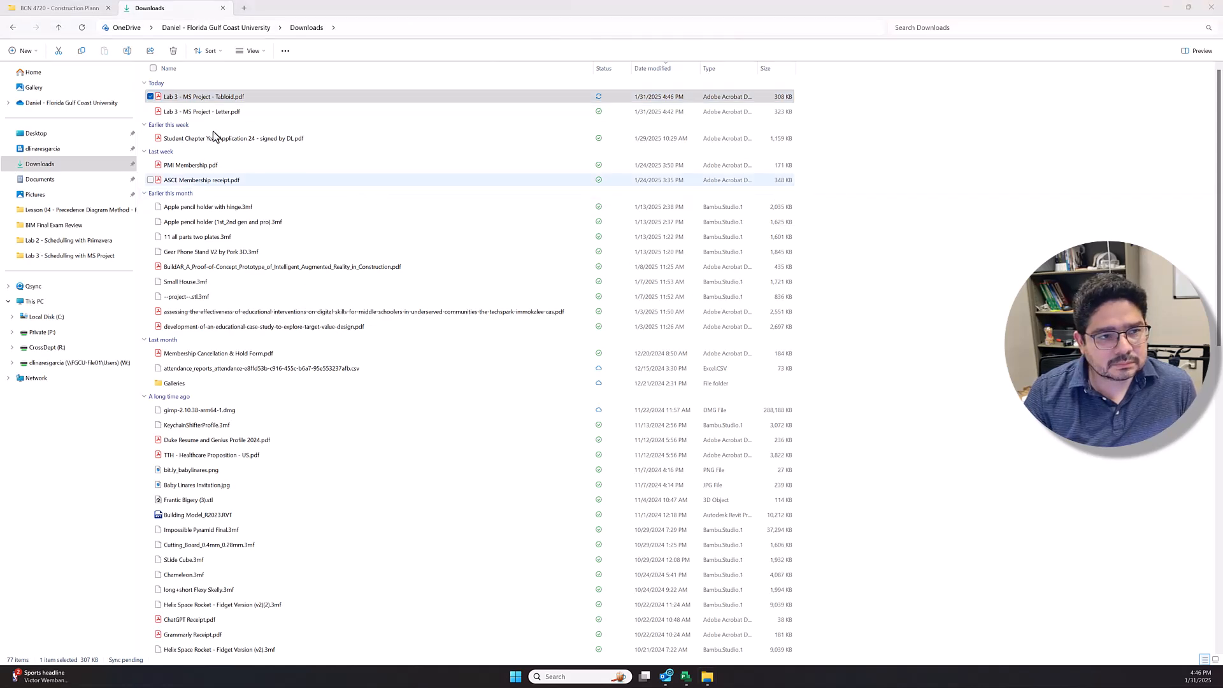
pyautogui.moveTo(419, 205); pyautogui.dragTo(446, 0)
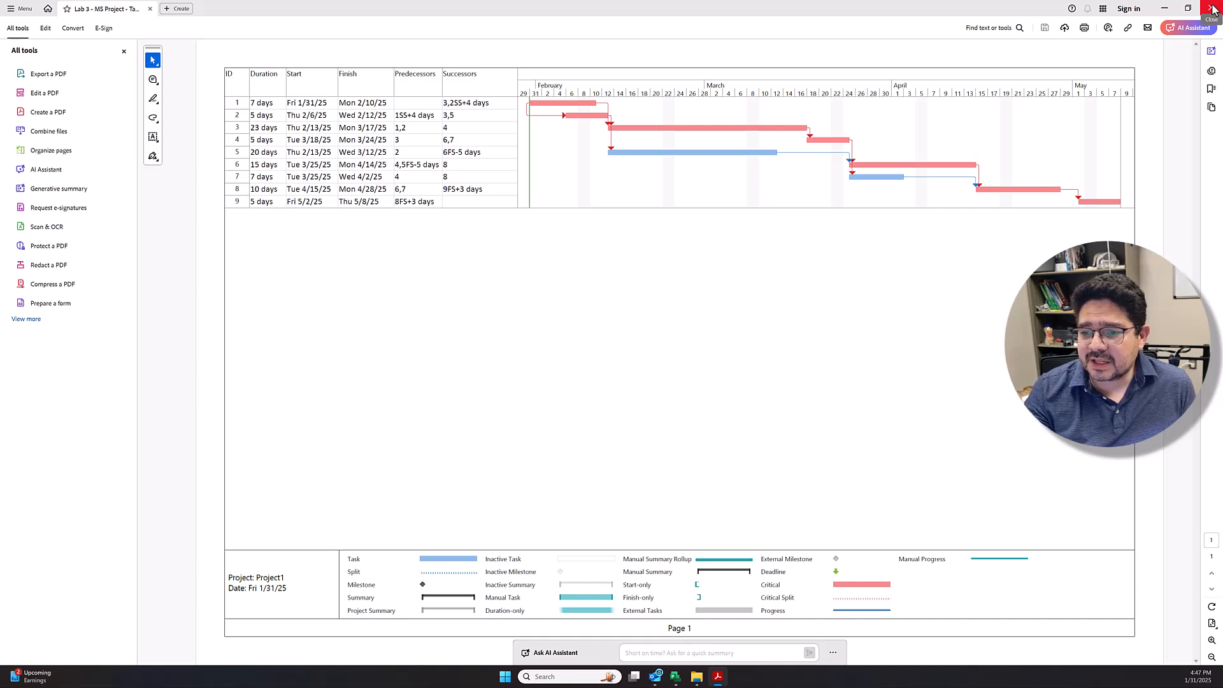
pyautogui.click(1213, 9)
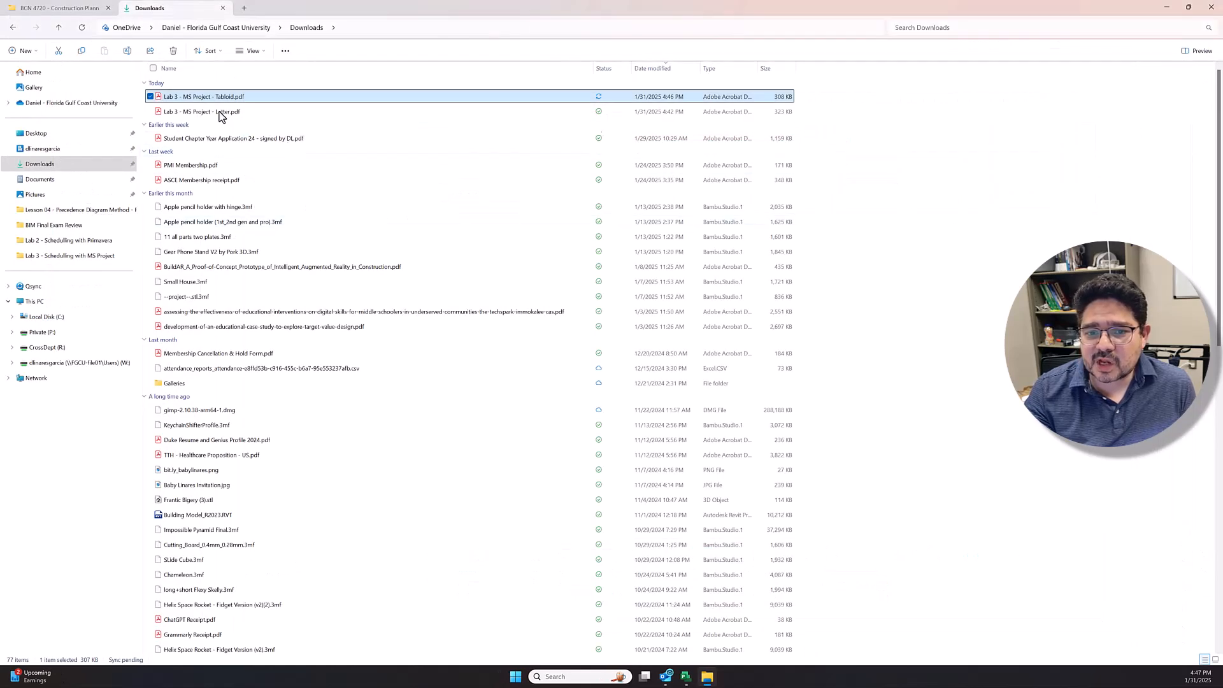
# Step: Switch back to Project and save the schedule in Downloads as an .mpp file named "Lab 3 - MS Project - " plus the author's name
pyautogui.click(680, 677)
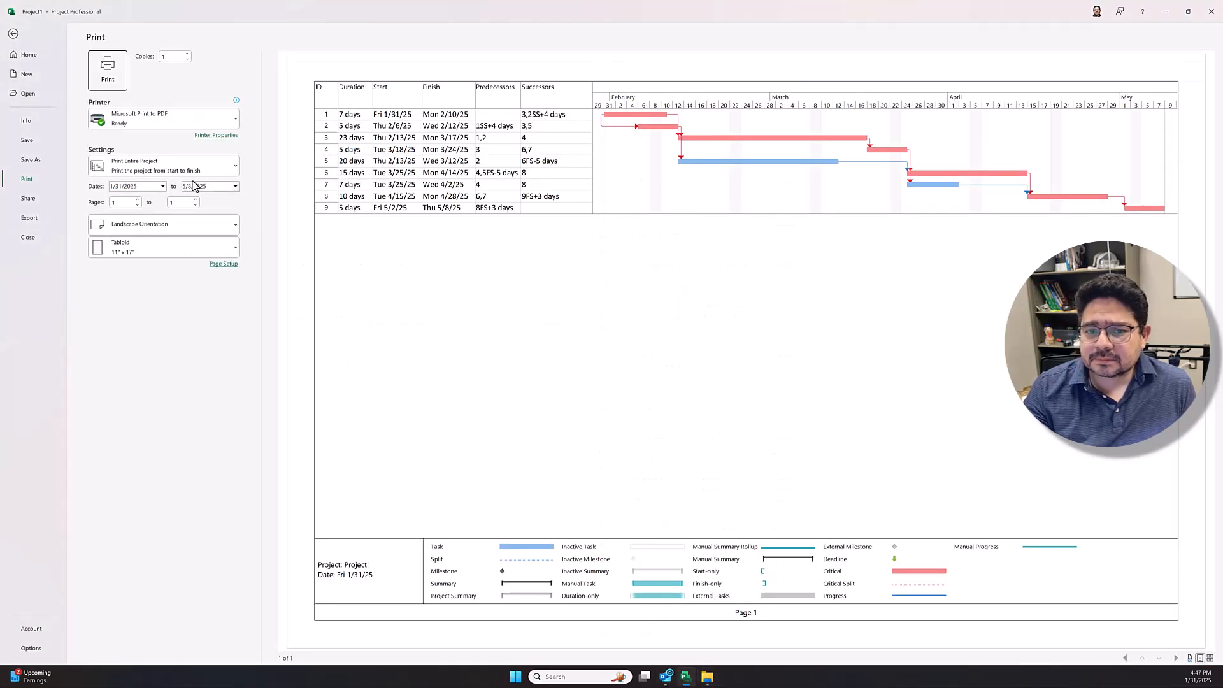
pyautogui.click(13, 34)
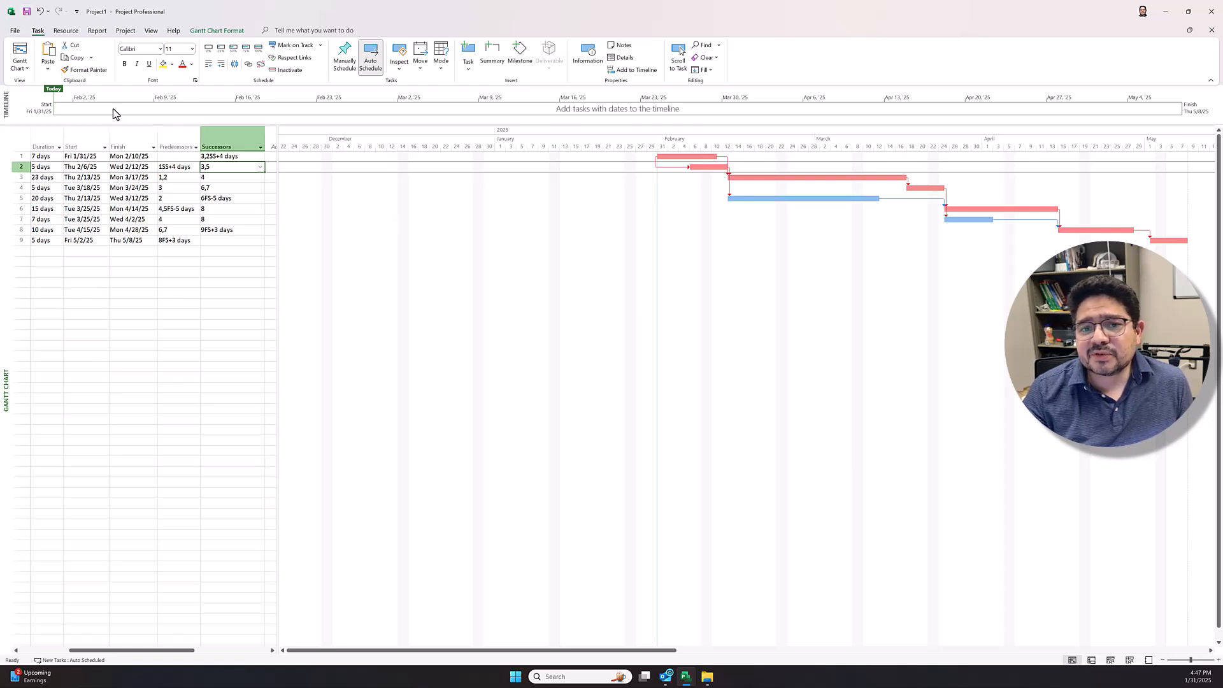
pyautogui.click(15, 30)
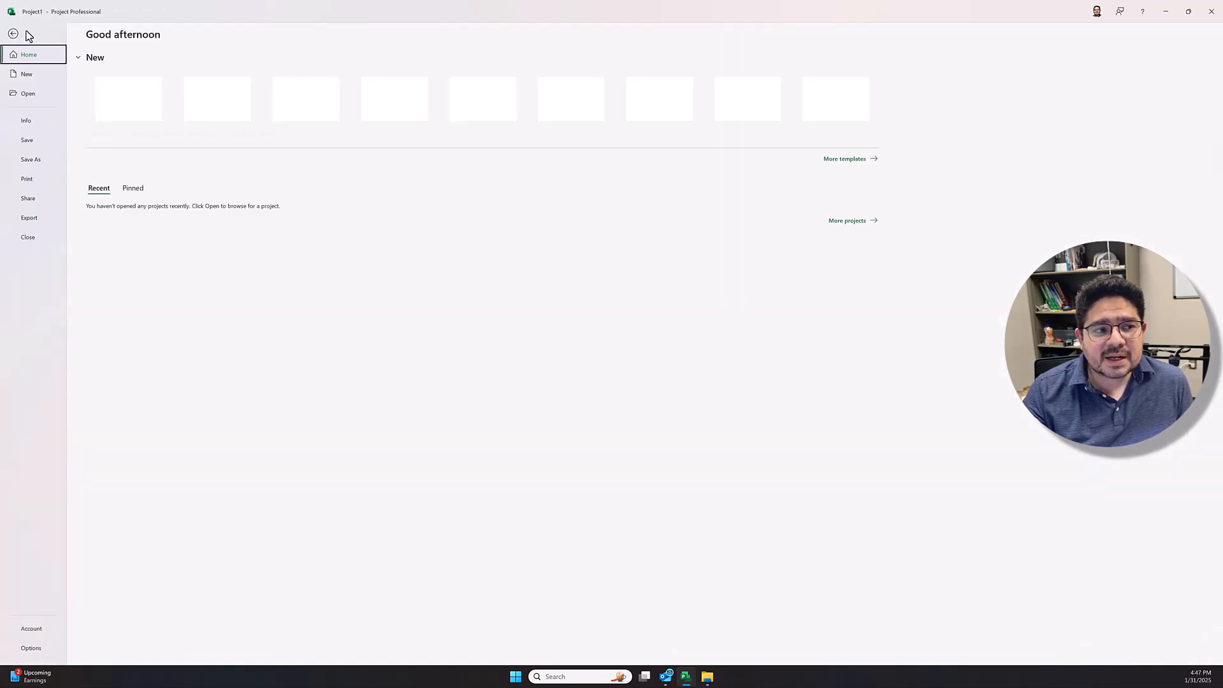
pyautogui.click(35, 160)
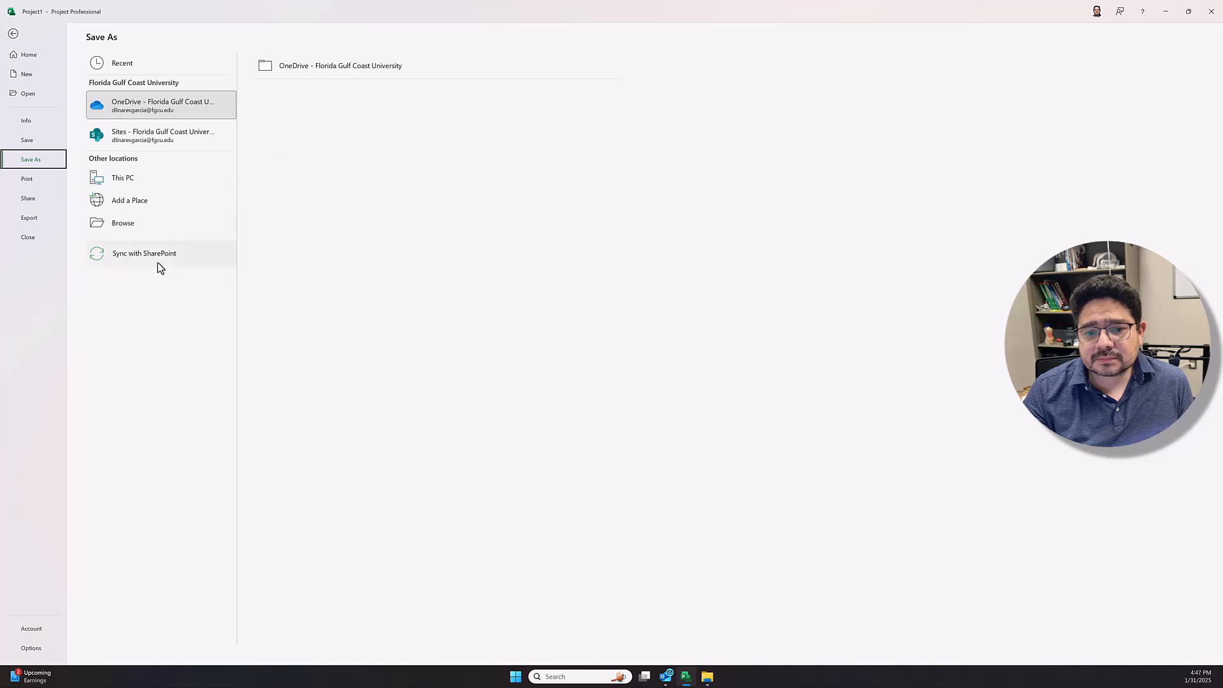
pyautogui.click(131, 224)
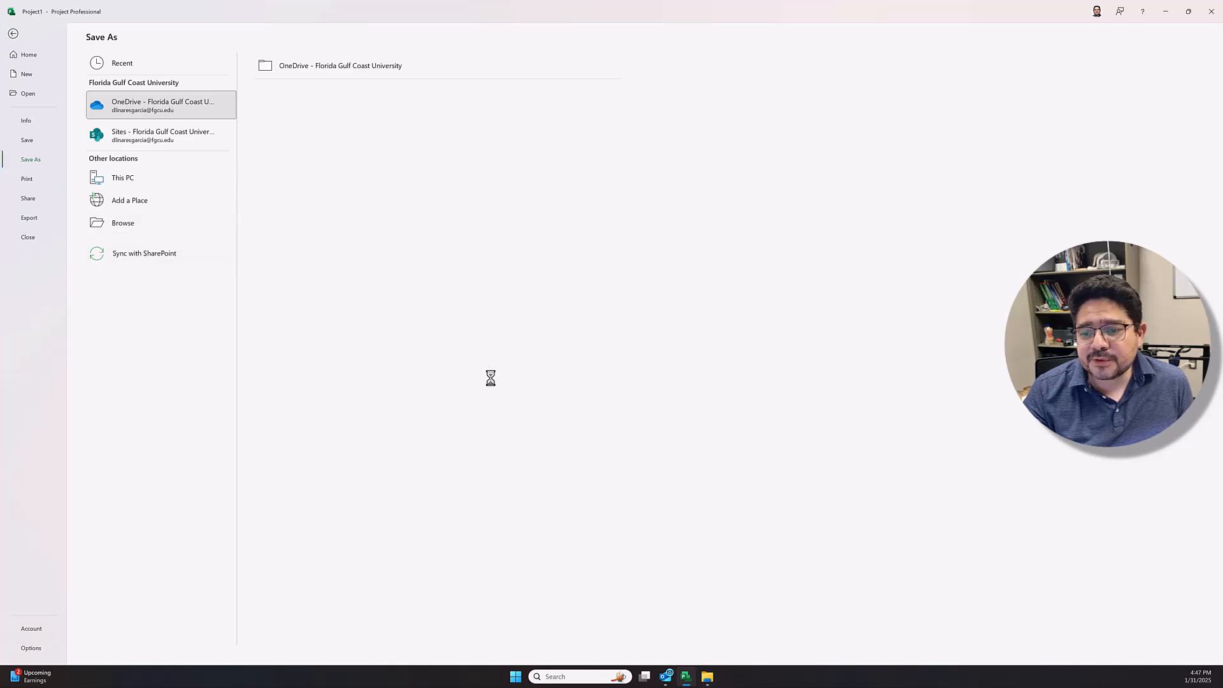
pyautogui.moveTo(256, 7); pyautogui.dragTo(637, 177)
pyautogui.click(423, 293)
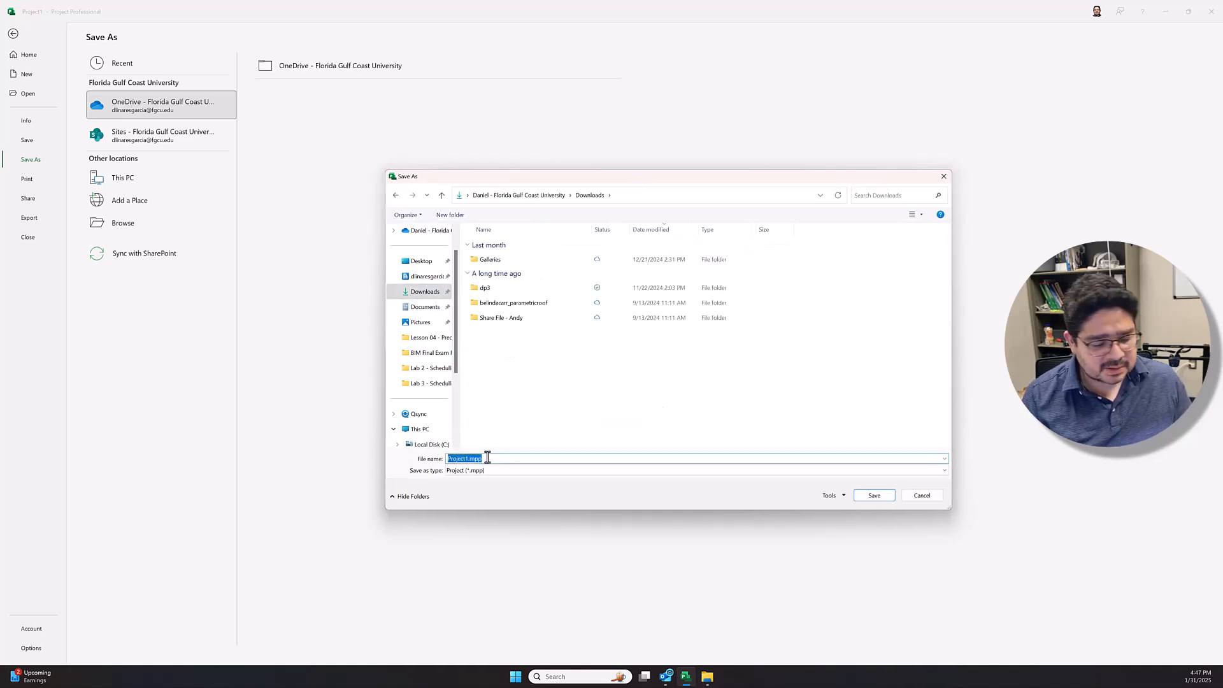
pyautogui.write('Lab')
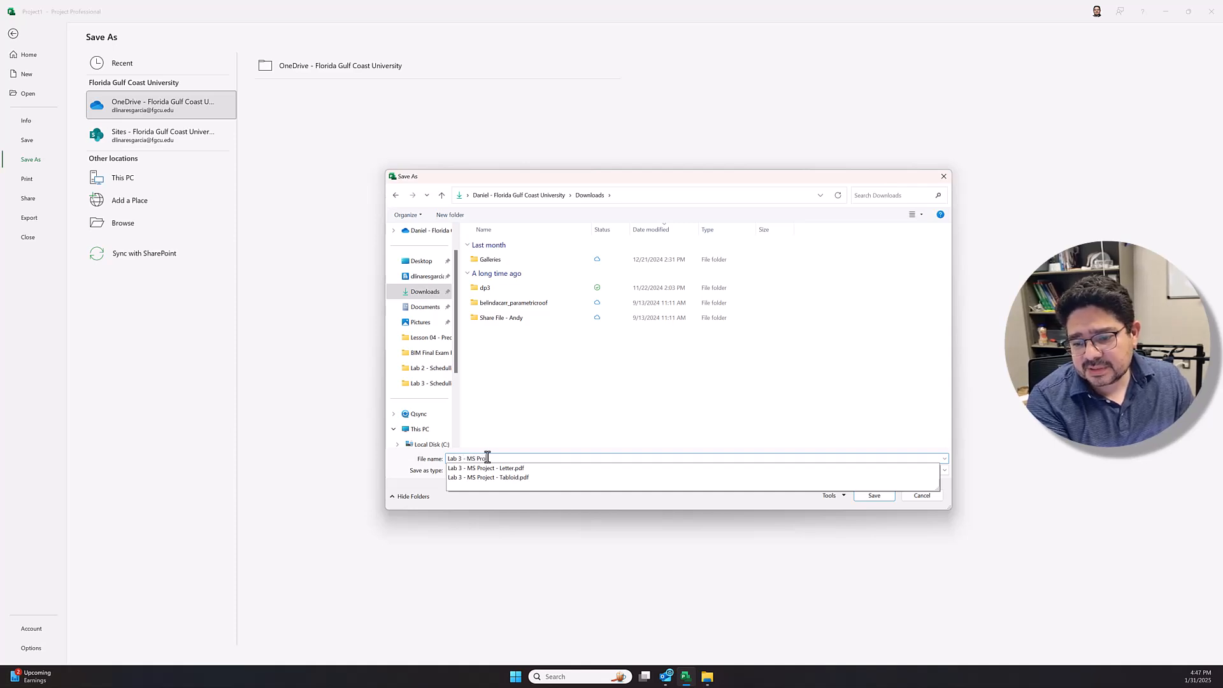
pyautogui.write(' 3 - MS Project - D Linares')
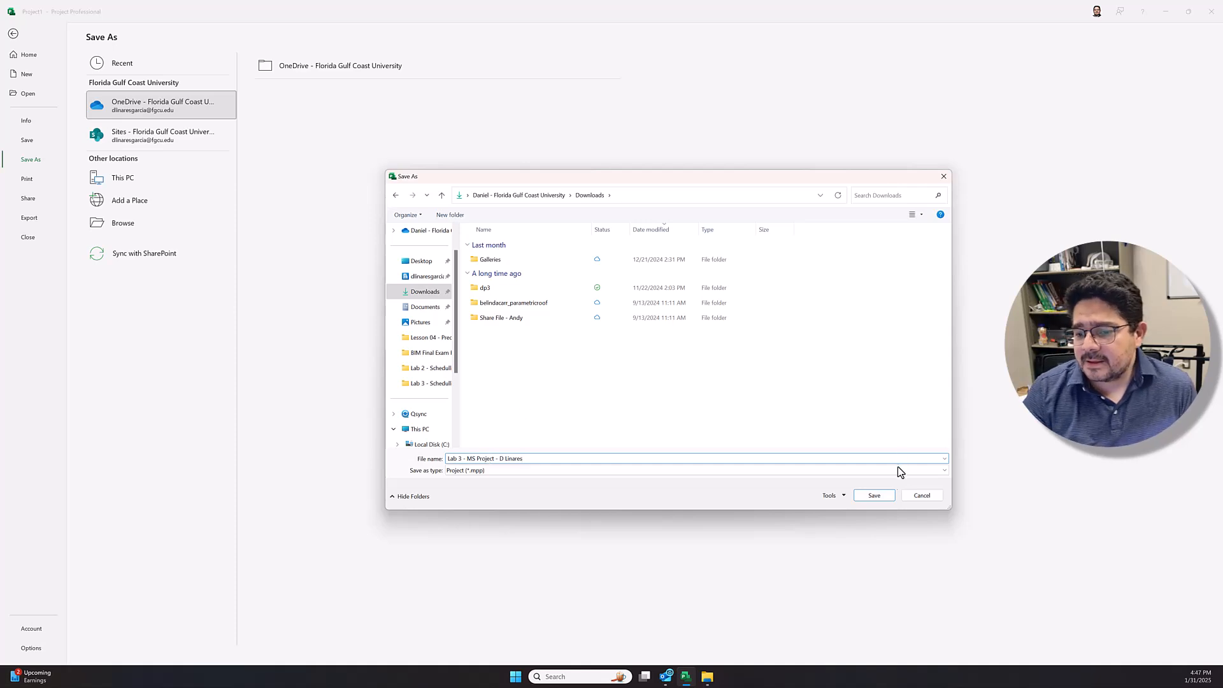
pyautogui.click(861, 497)
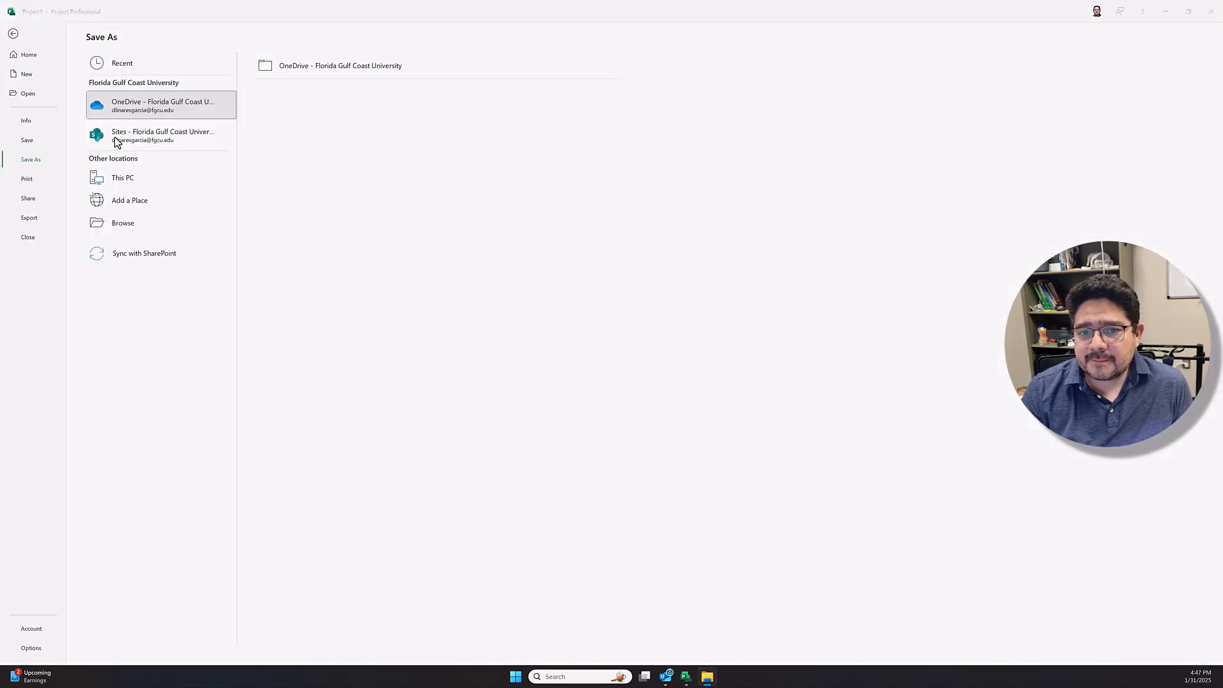
# Step: Refresh the Downloads folder in File Explorer and select the saved .mpp project file to check it is there
pyautogui.click(706, 676)
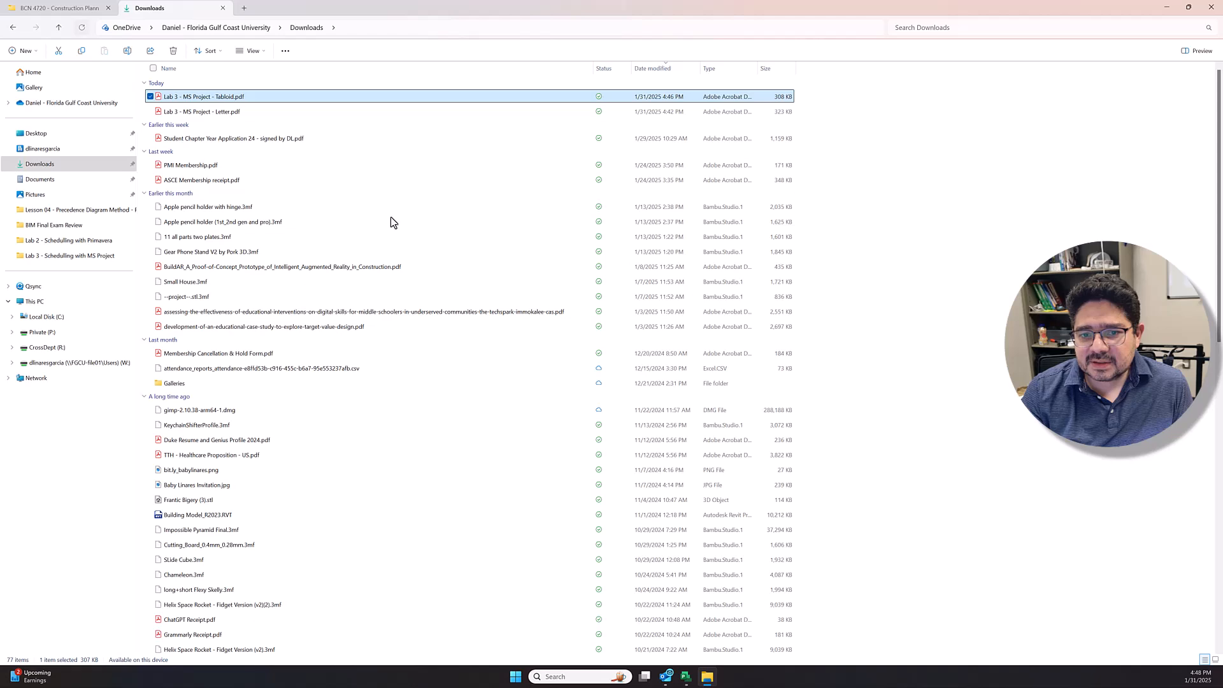
pyautogui.click(81, 29)
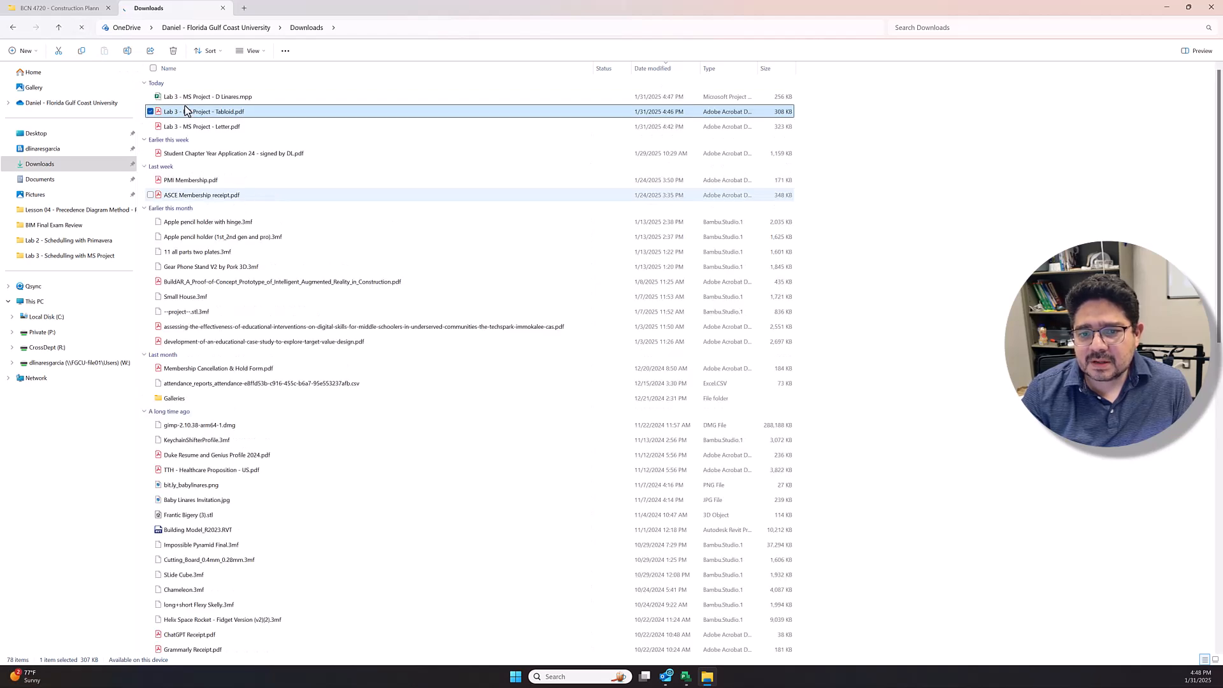
pyautogui.click(230, 97)
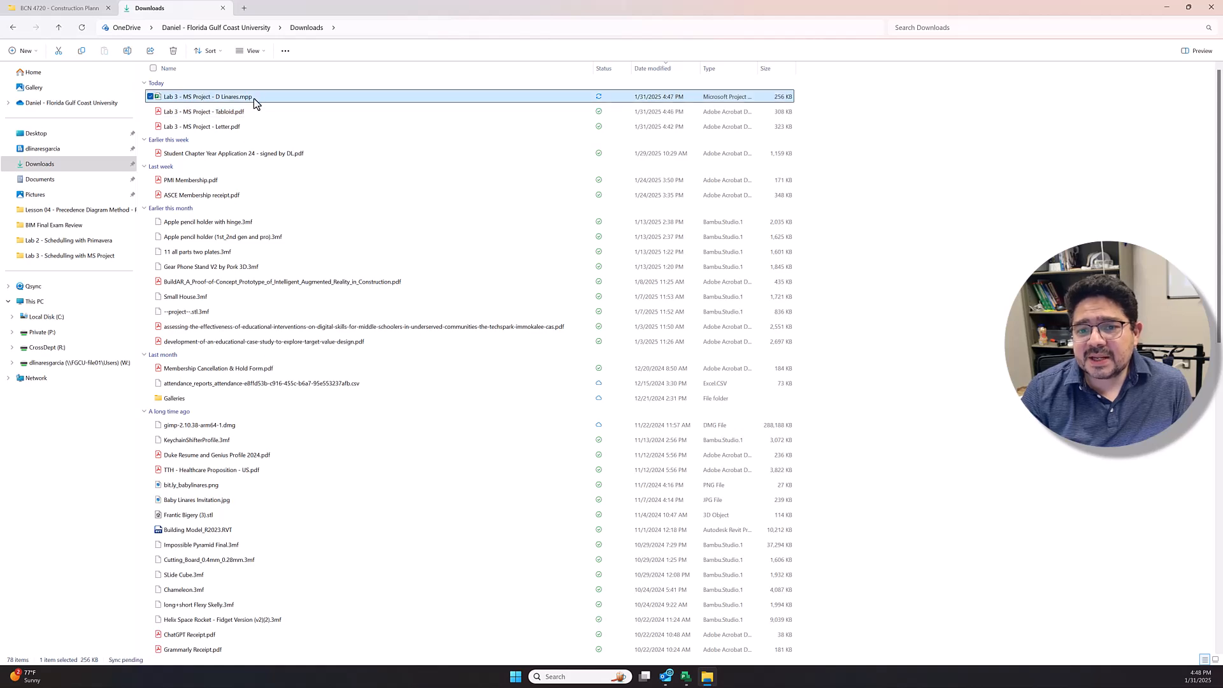
# Step: Close Project and minimize the File Explorer window
pyautogui.click(688, 680)
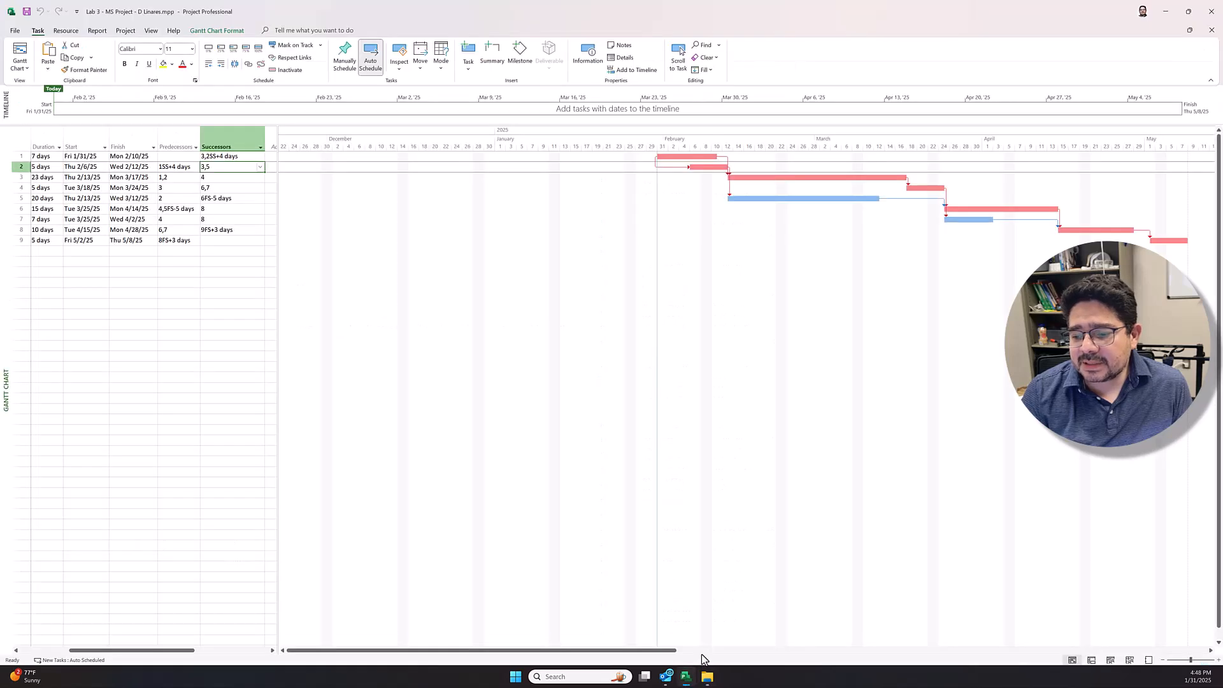
pyautogui.click(1207, 10)
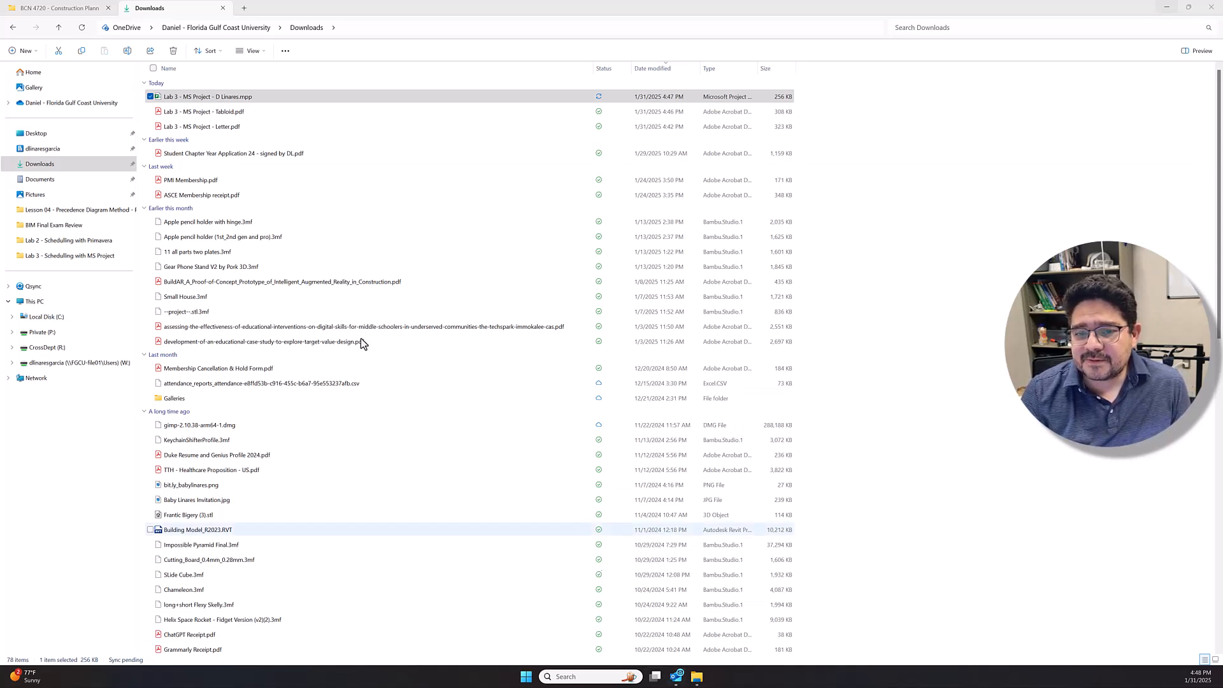
pyautogui.click(1166, 8)
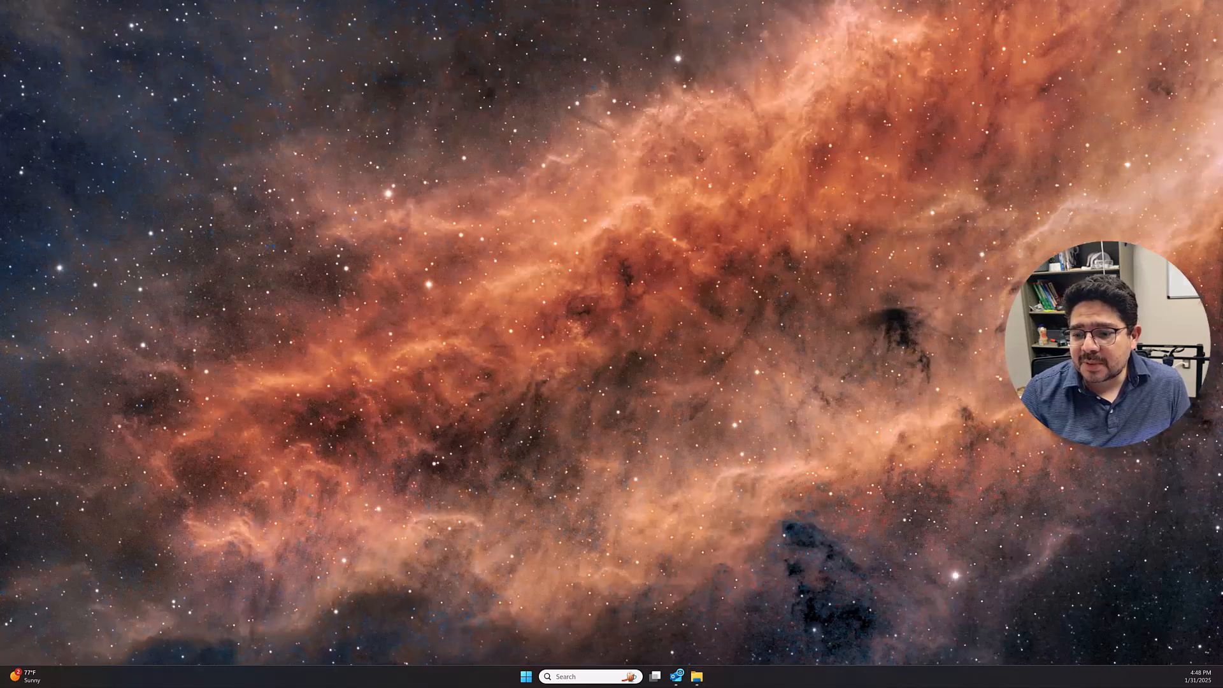